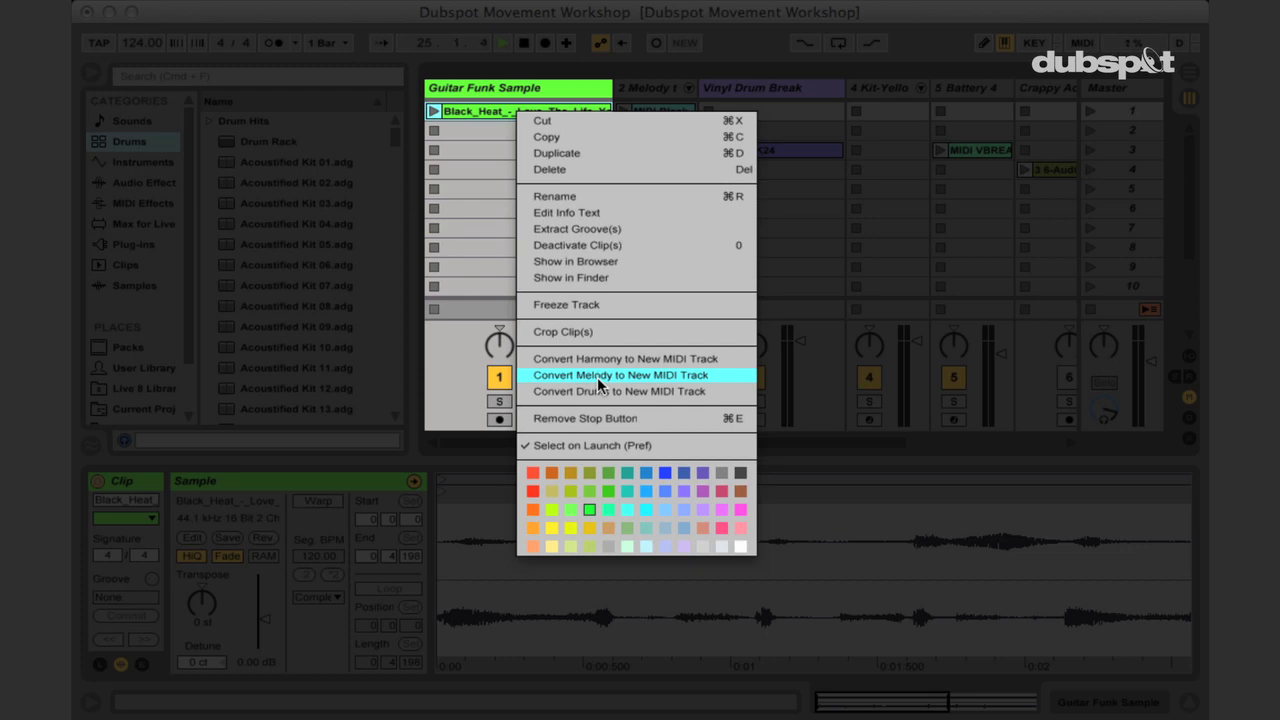
Convert the melody of the Black_Heat guitar sample clip to a new MIDI track and play the resulting MIDI clip
{"action": "left_click", "coordinate": [597, 377]}
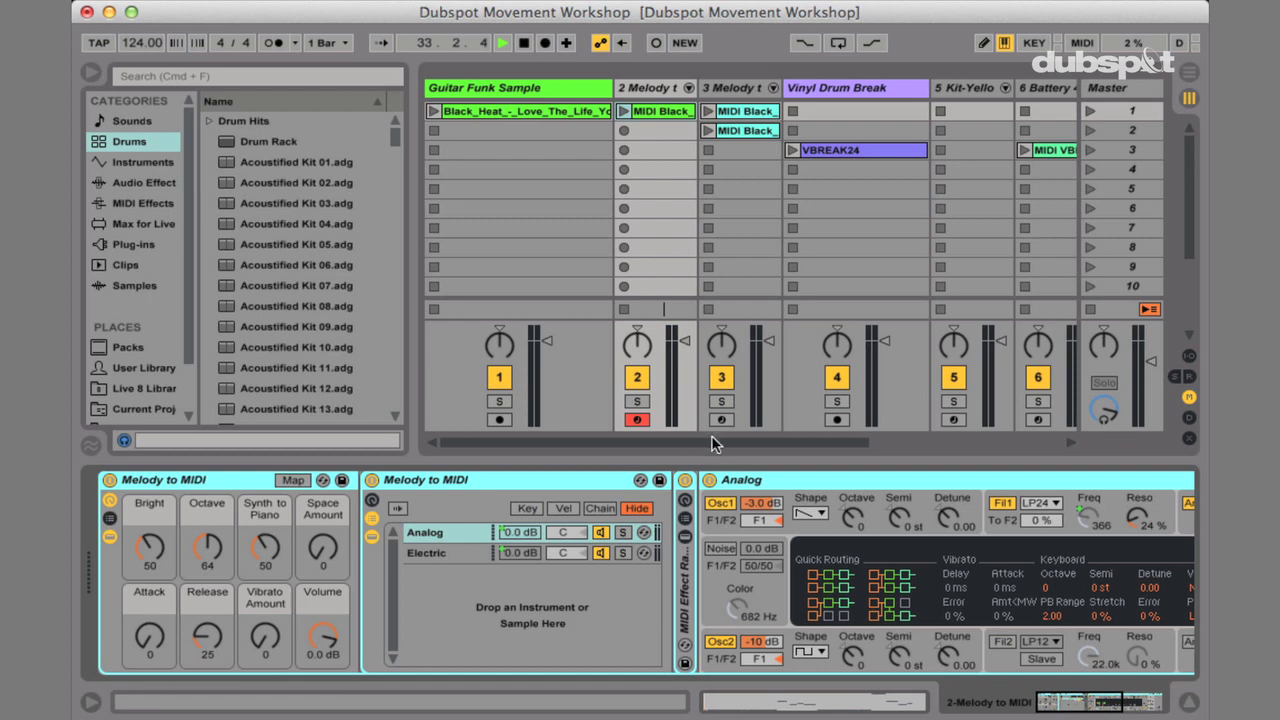
{"action": "left_click", "coordinate": [622, 115]}
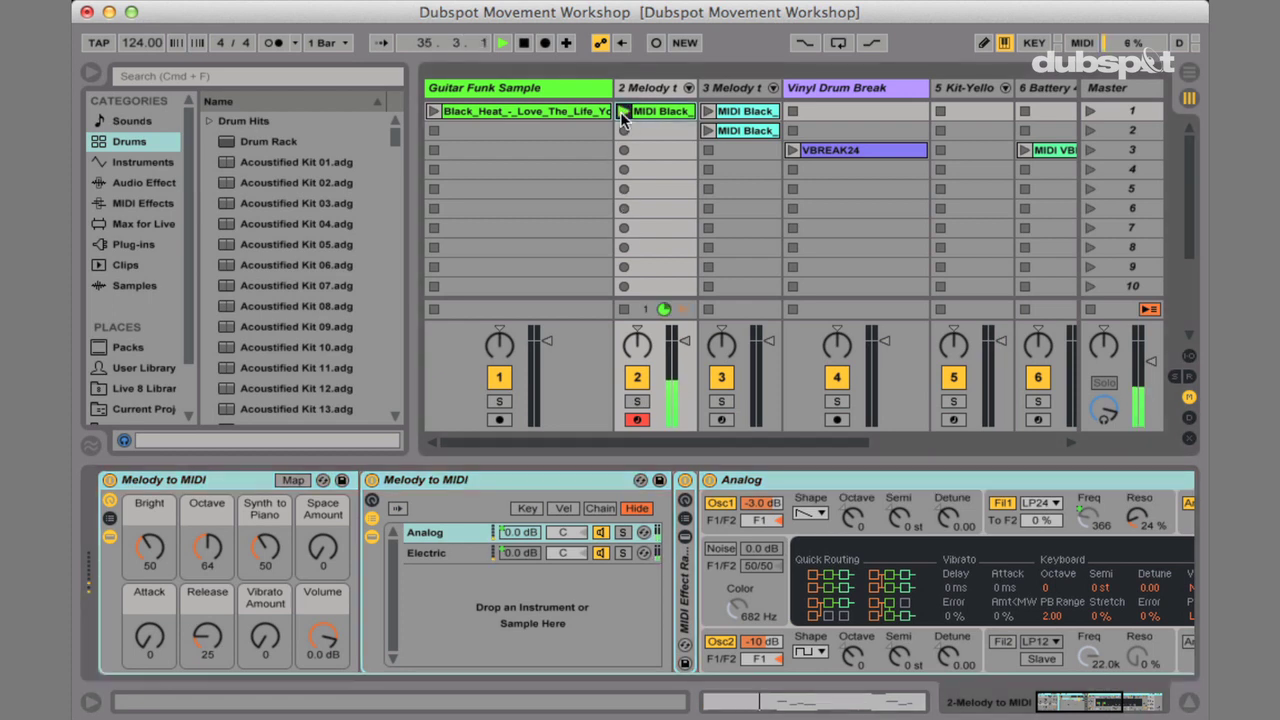
{"action": "key", "text": "XF86AudioRaiseVolume"}
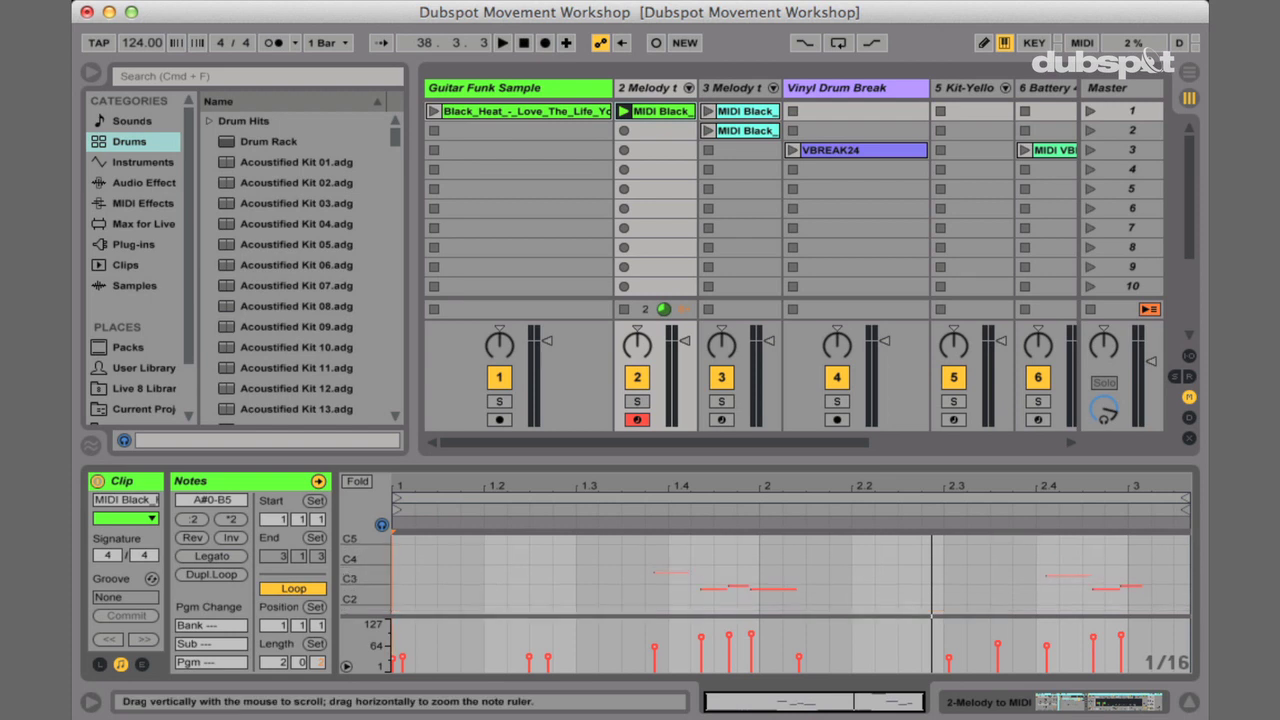
Enlarge the note editor to examine the converted melody's notes and pitches, and restore its compact size
{"action": "left_click_drag", "start_coordinate": [365, 575], "coordinate": [577, 266]}
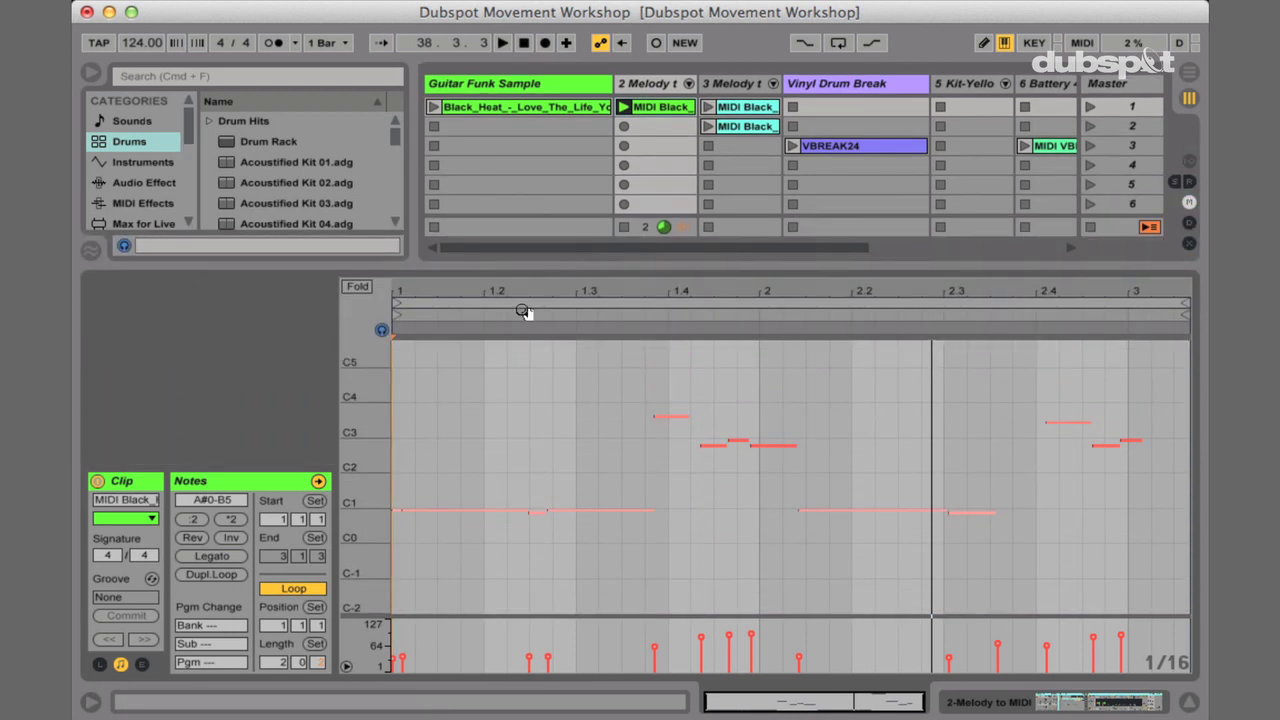
{"action": "mouse_move", "coordinate": [365, 480]}
{"action": "left_mouse_down"}
{"action": "mouse_move", "coordinate": [400, 455]}
{"action": "mouse_move", "coordinate": [357, 468]}
{"action": "left_mouse_up"}
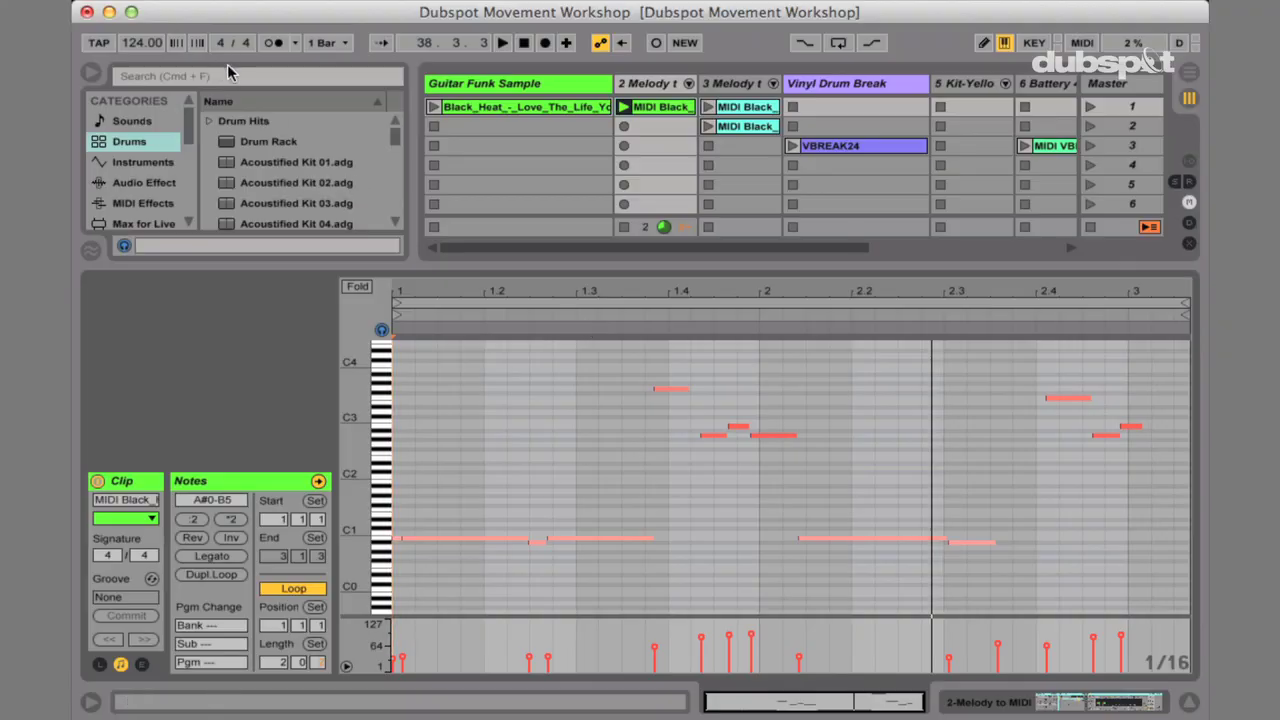
{"action": "left_click_drag", "start_coordinate": [459, 263], "coordinate": [444, 530]}
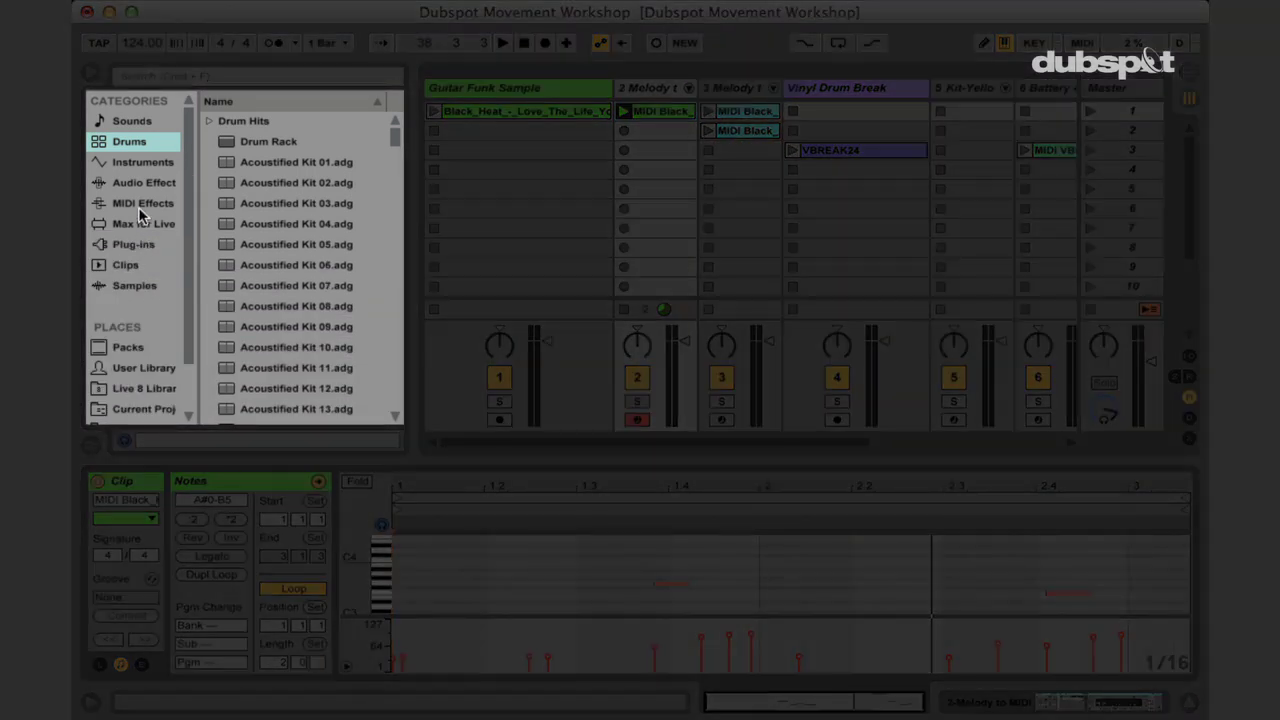
Add the Arpeggiator MIDI effect to the 2 Melody to MIDI track and start playback
{"action": "left_click", "coordinate": [143, 205]}
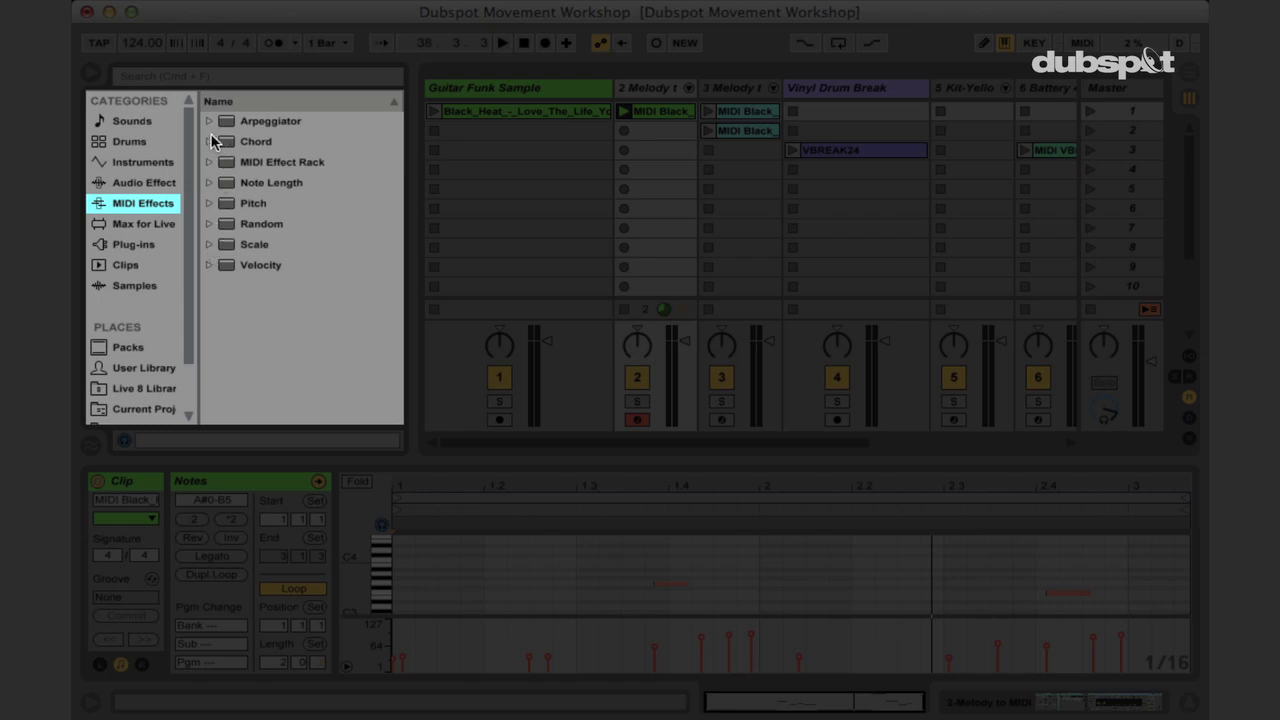
{"action": "double_click", "coordinate": [253, 127]}
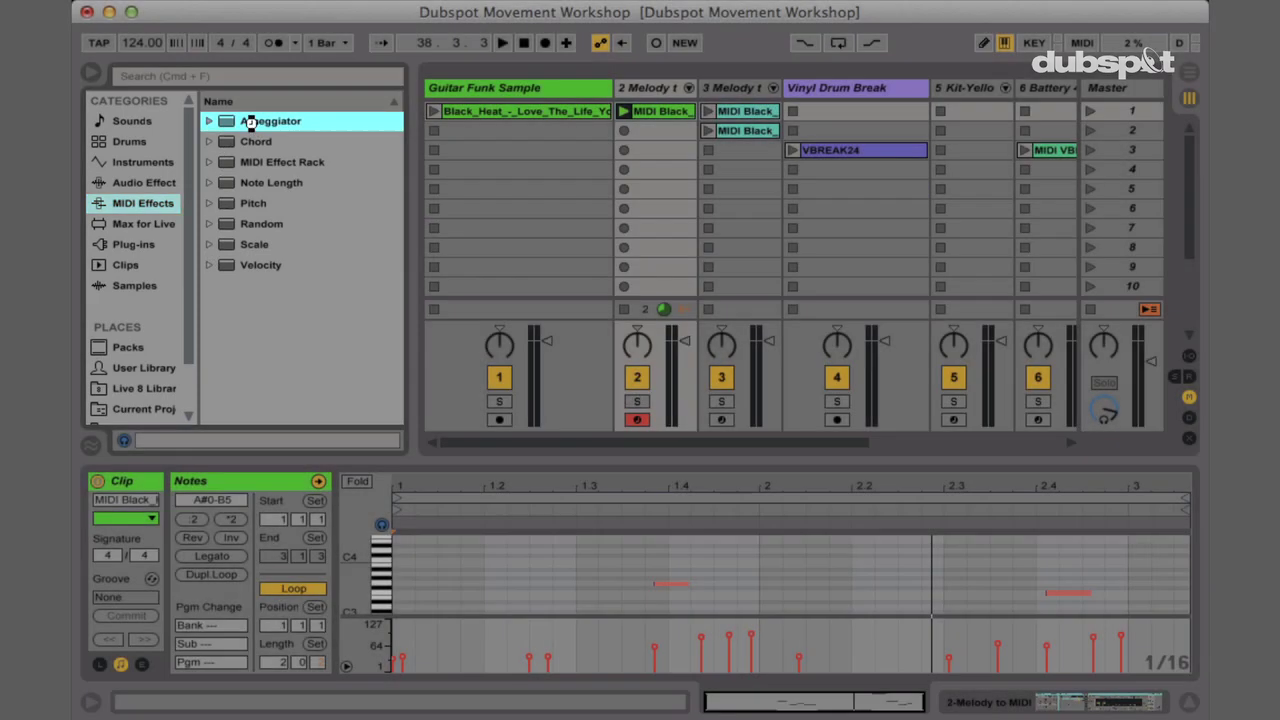
{"action": "key", "text": "space"}
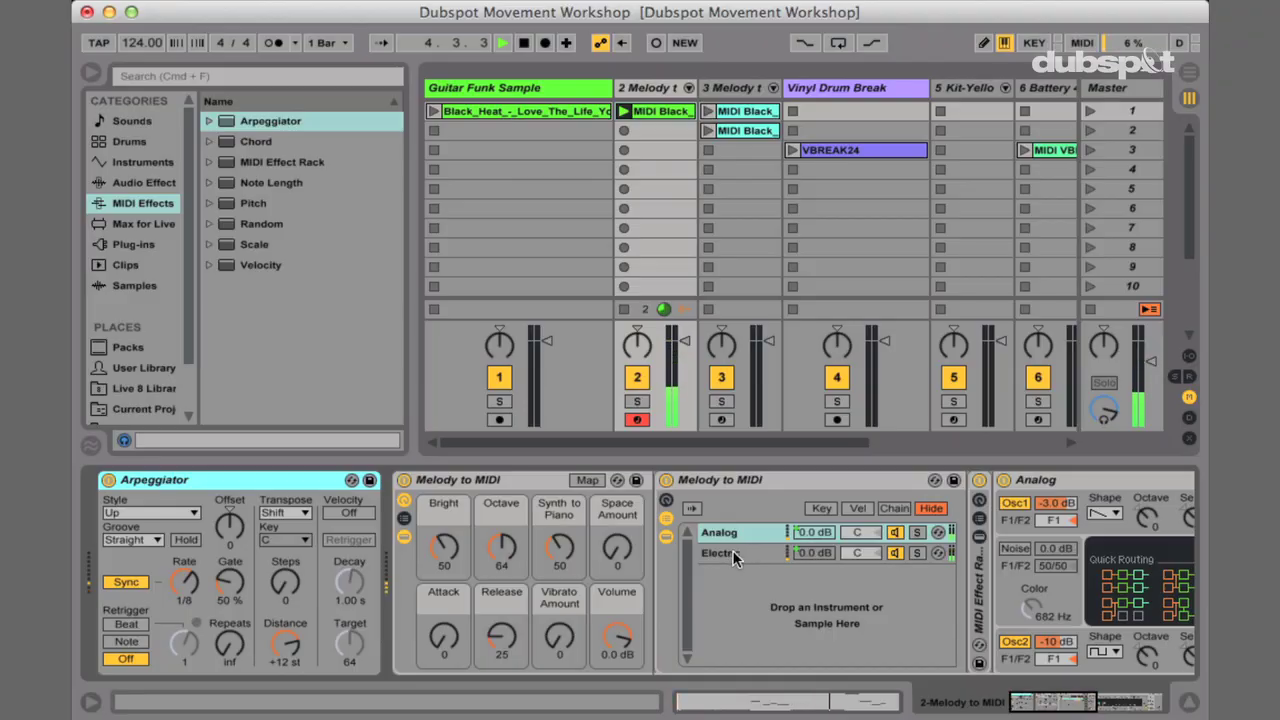
Set the Synth to Piano macro to 0 and show the Analog chain's first filter settings
{"action": "left_click", "coordinate": [733, 554]}
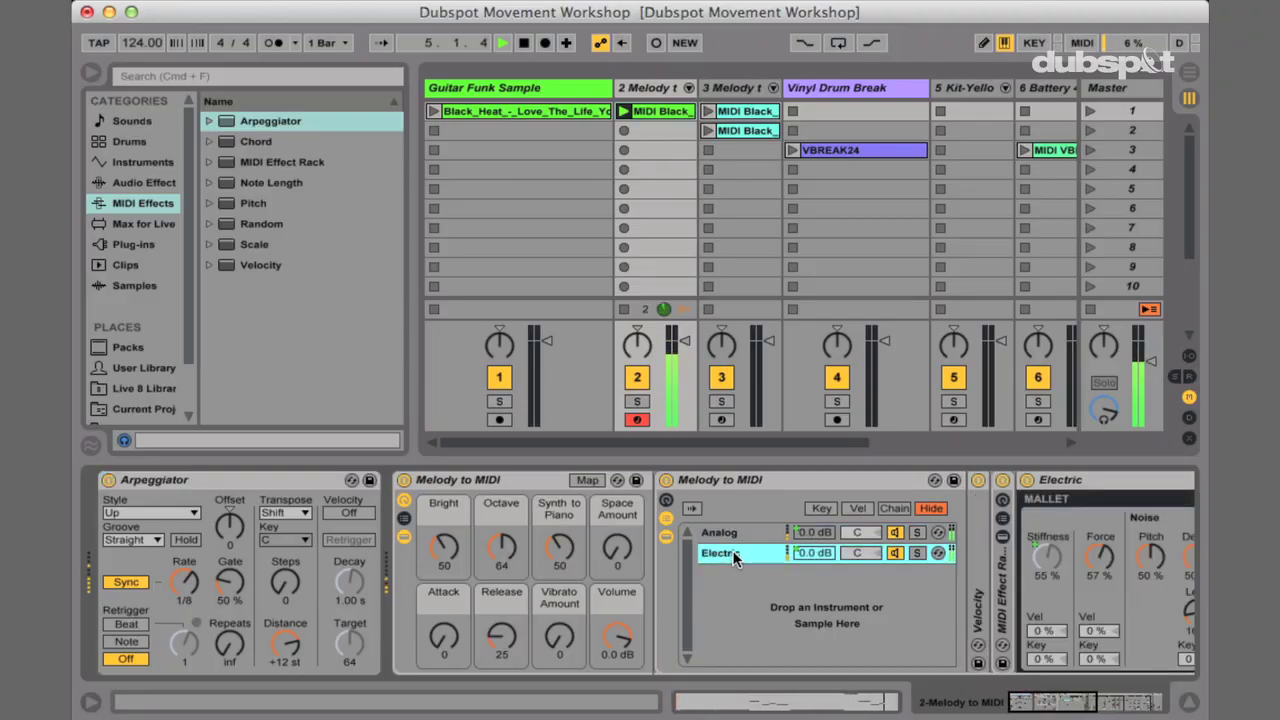
{"action": "left_click", "coordinate": [558, 546]}
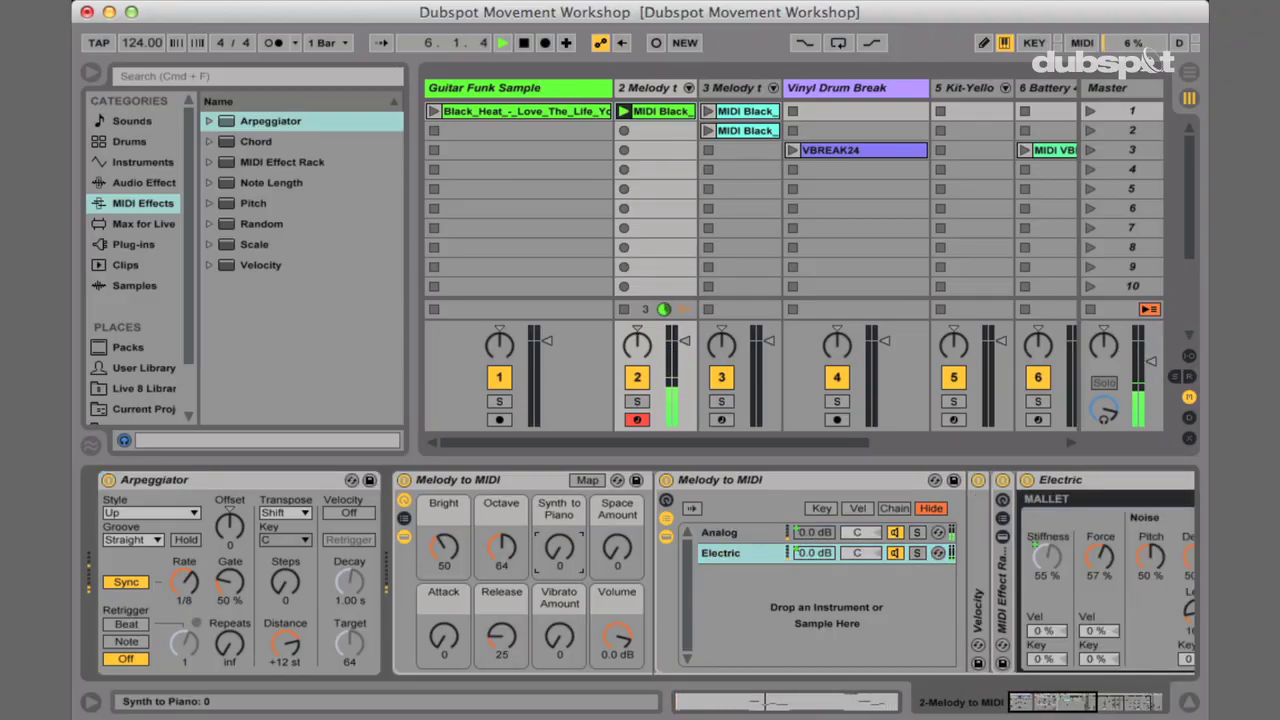
{"action": "left_click", "coordinate": [763, 534]}
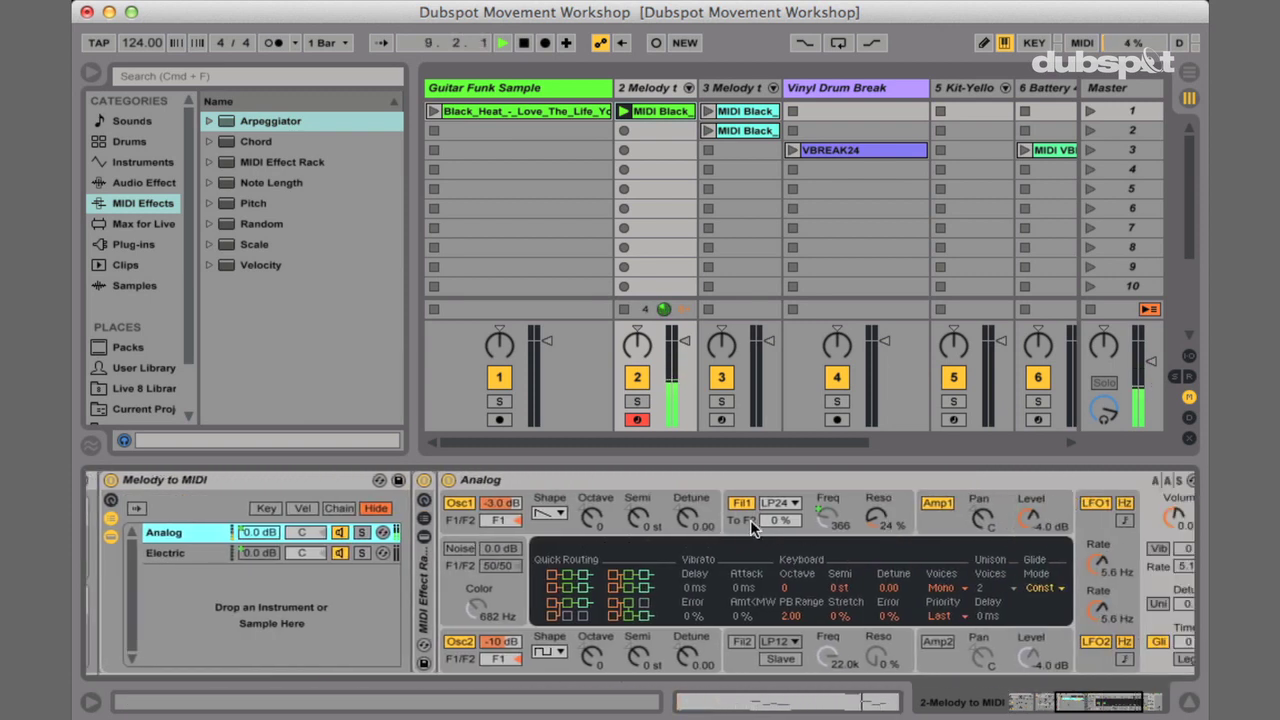
{"action": "left_click", "coordinate": [752, 528]}
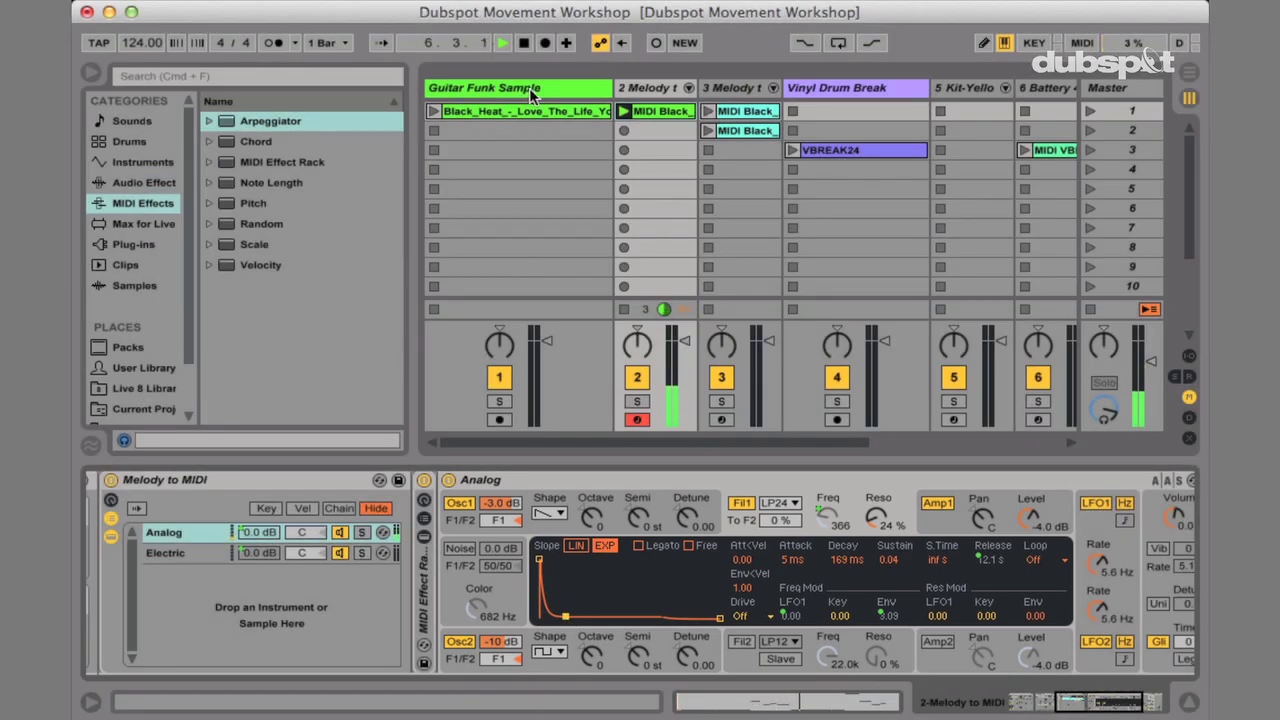
Set the melody track's Arpeggiator to a 1/16 rate, 42 % gate and key of D
{"action": "left_click", "coordinate": [530, 90]}
{"action": "left_click", "coordinate": [657, 110]}
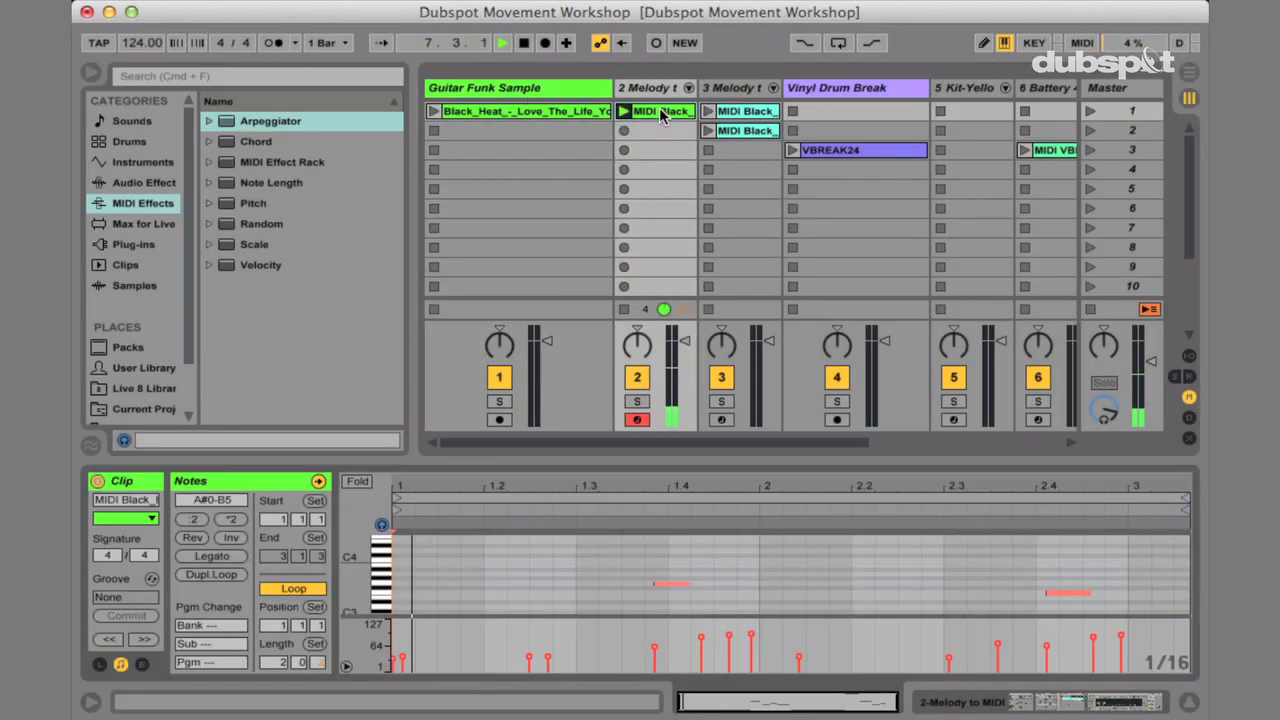
{"action": "left_click", "coordinate": [660, 88]}
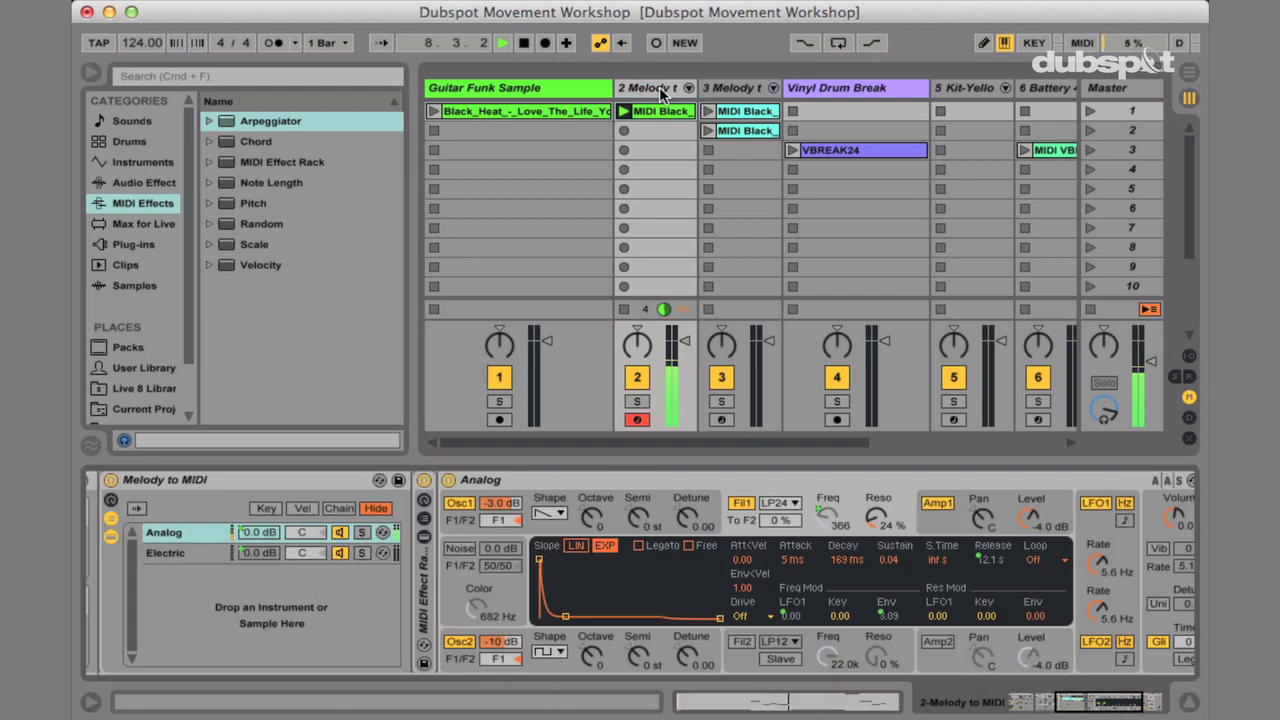
{"action": "left_click_drag", "start_coordinate": [225, 540], "coordinate": [225, 540]}
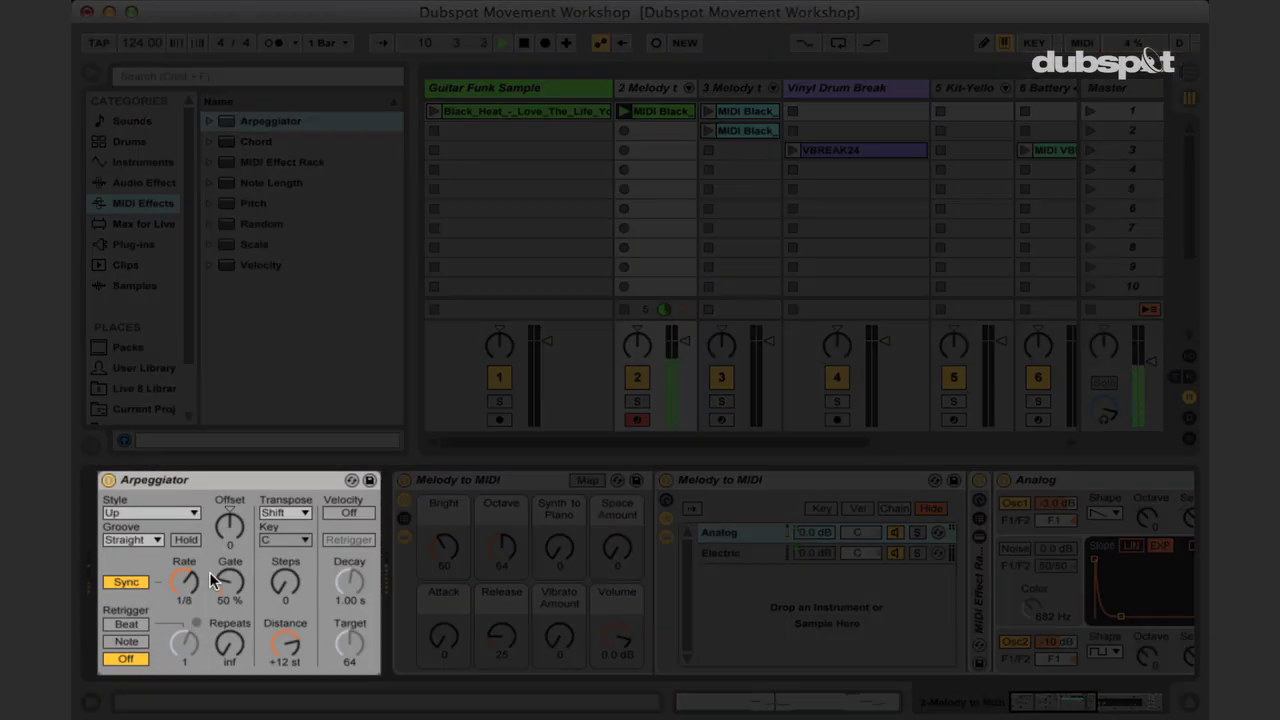
{"action": "left_click_drag", "start_coordinate": [184, 580], "coordinate": [184, 595]}
{"action": "left_click_drag", "start_coordinate": [218, 588], "coordinate": [218, 588]}
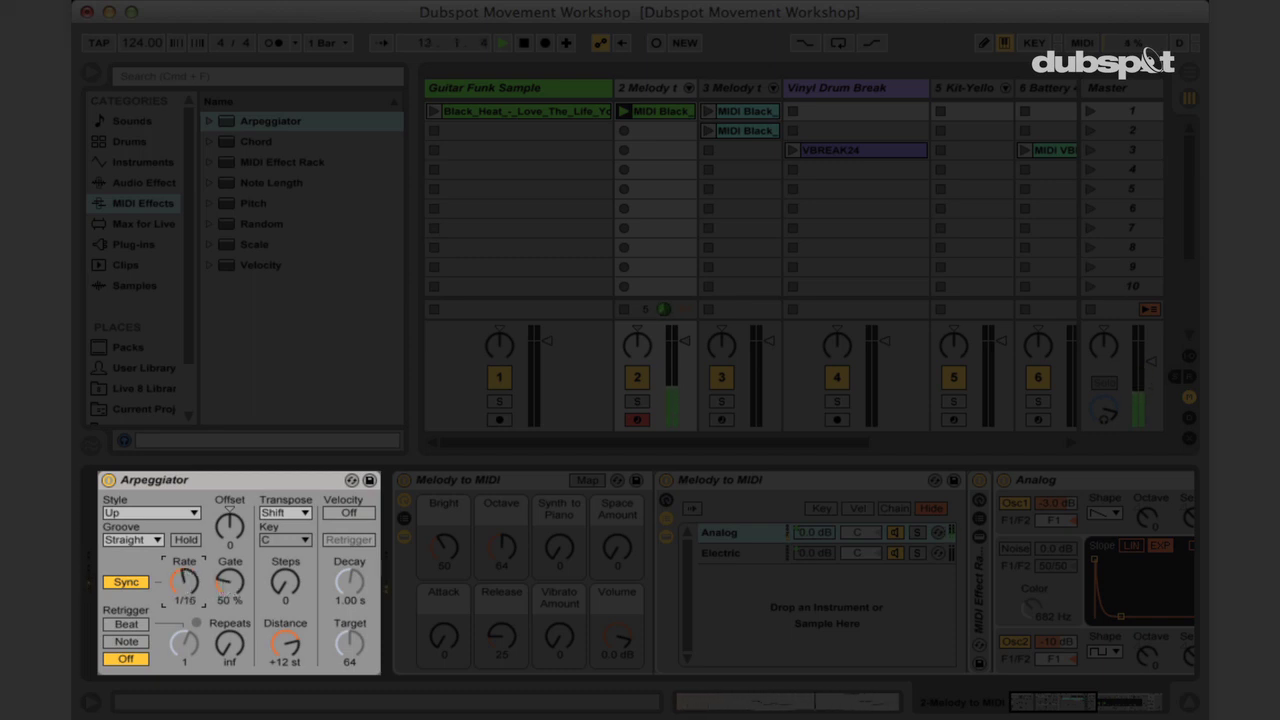
{"action": "left_click", "coordinate": [290, 540]}
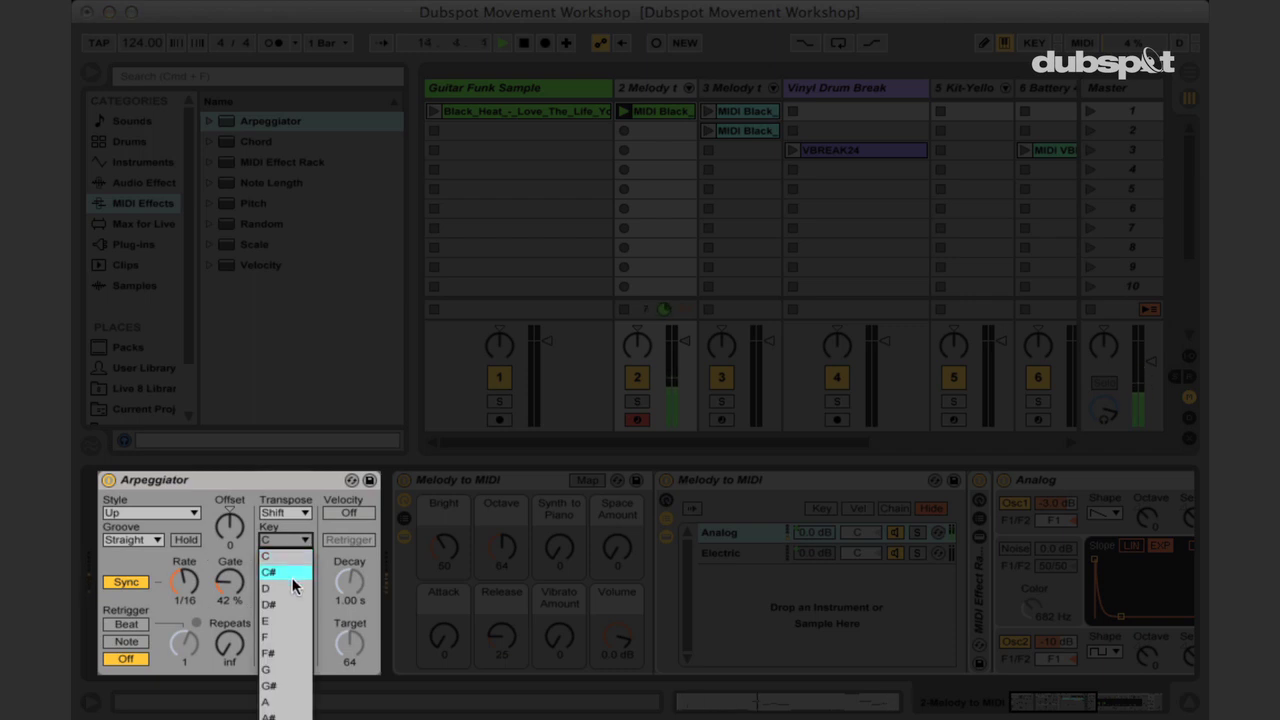
{"action": "left_click", "coordinate": [292, 587]}
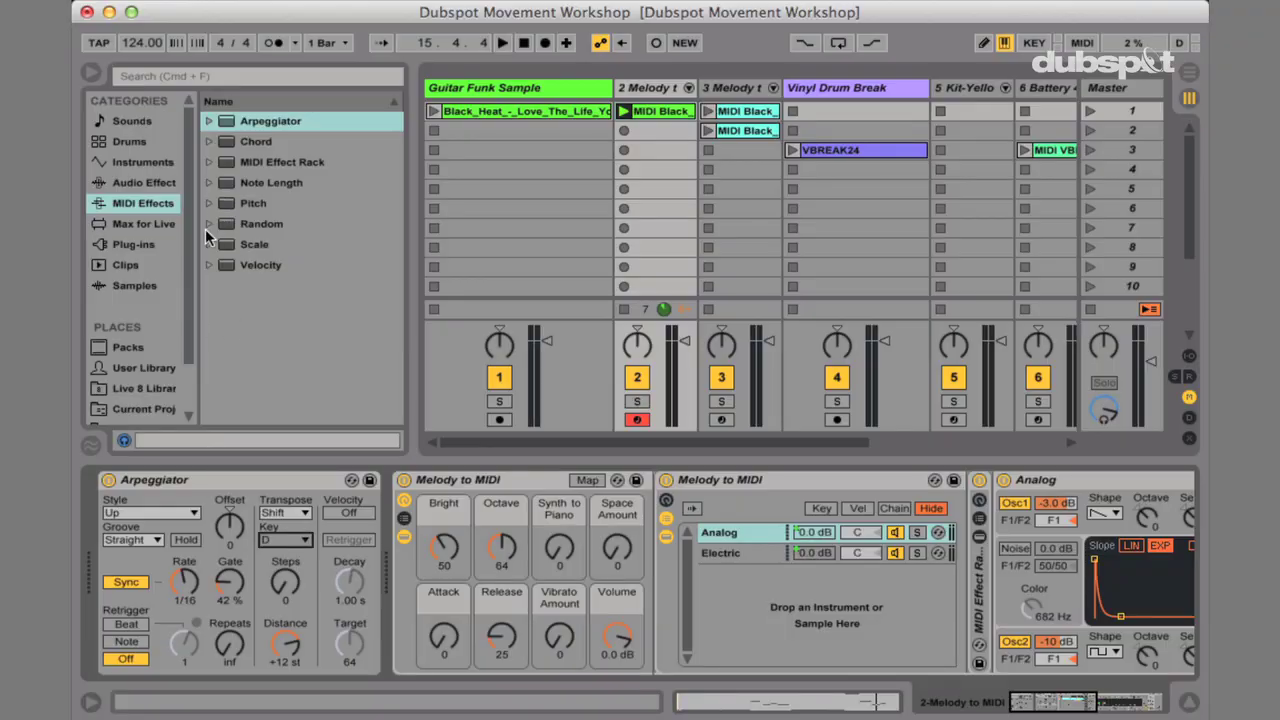
Add the Minor Pentatonic Scale preset of the Scale MIDI effect after the Arpeggiator
{"action": "left_click", "coordinate": [207, 245]}
{"action": "scroll", "coordinate": [287, 273], "scroll_direction": "down", "scroll_amount": 10}
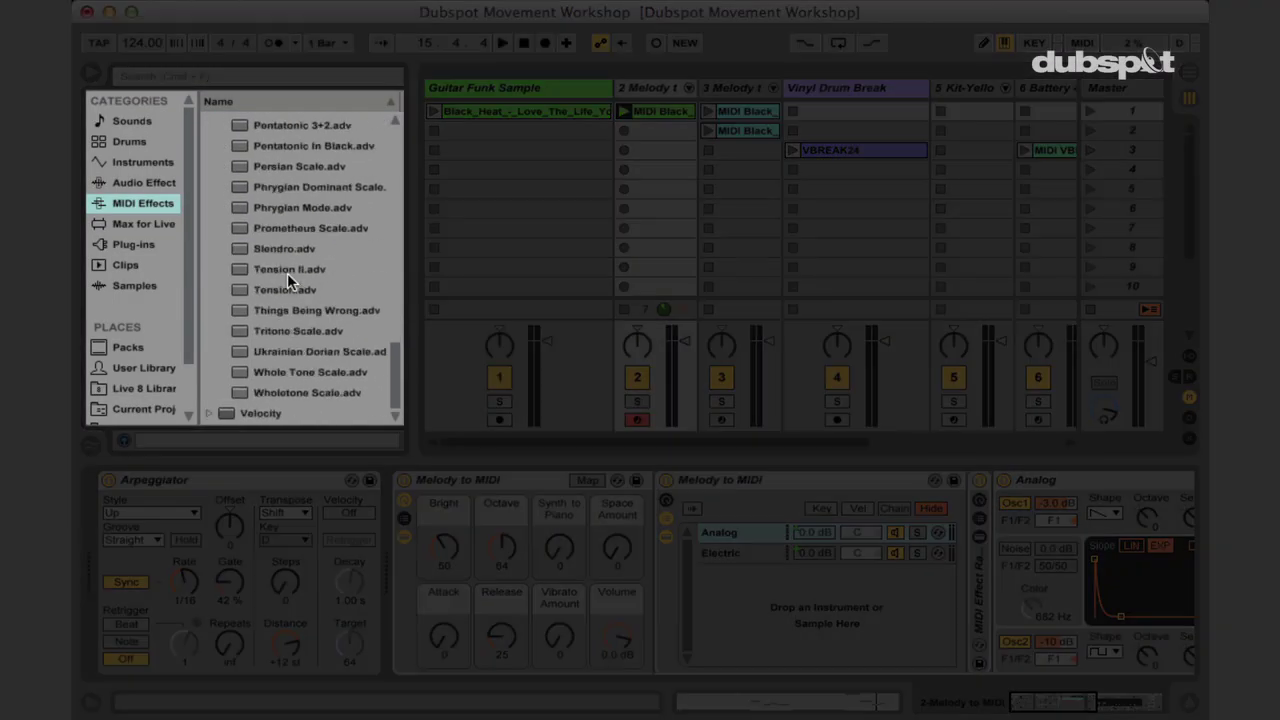
{"action": "scroll", "coordinate": [287, 273], "scroll_direction": "up", "scroll_amount": 5}
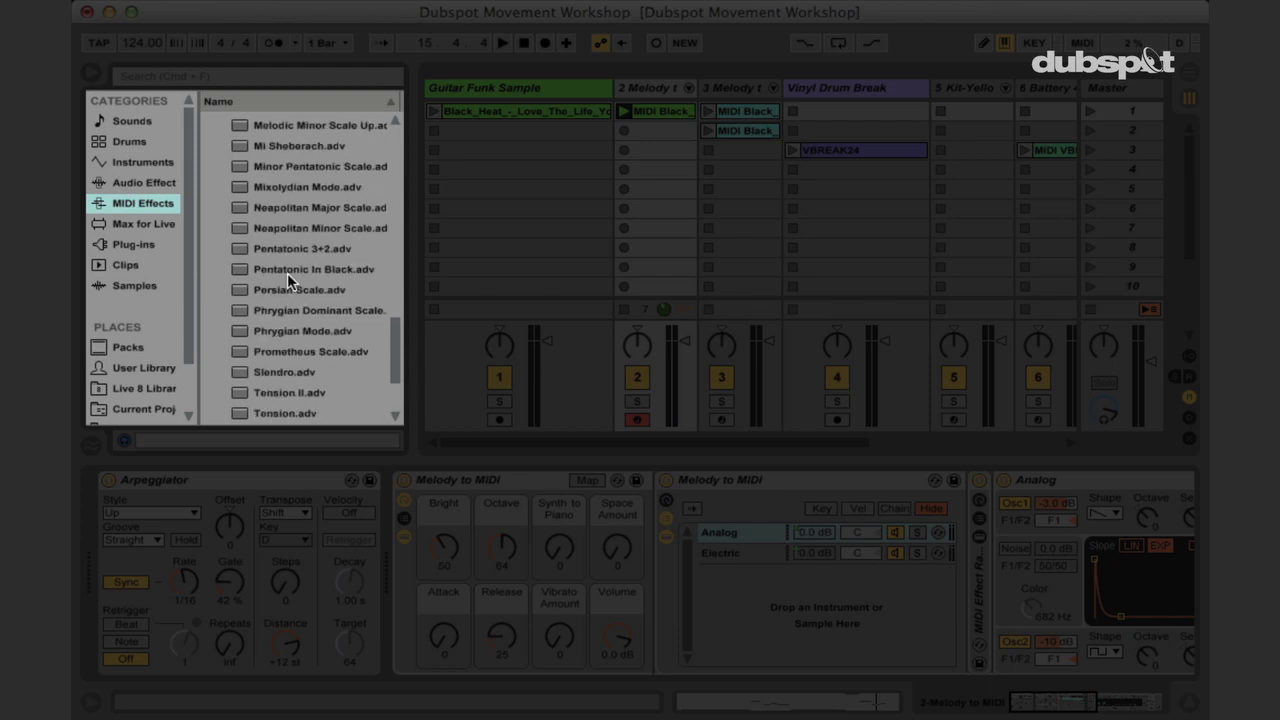
{"action": "scroll", "coordinate": [287, 273], "scroll_direction": "up", "scroll_amount": 1}
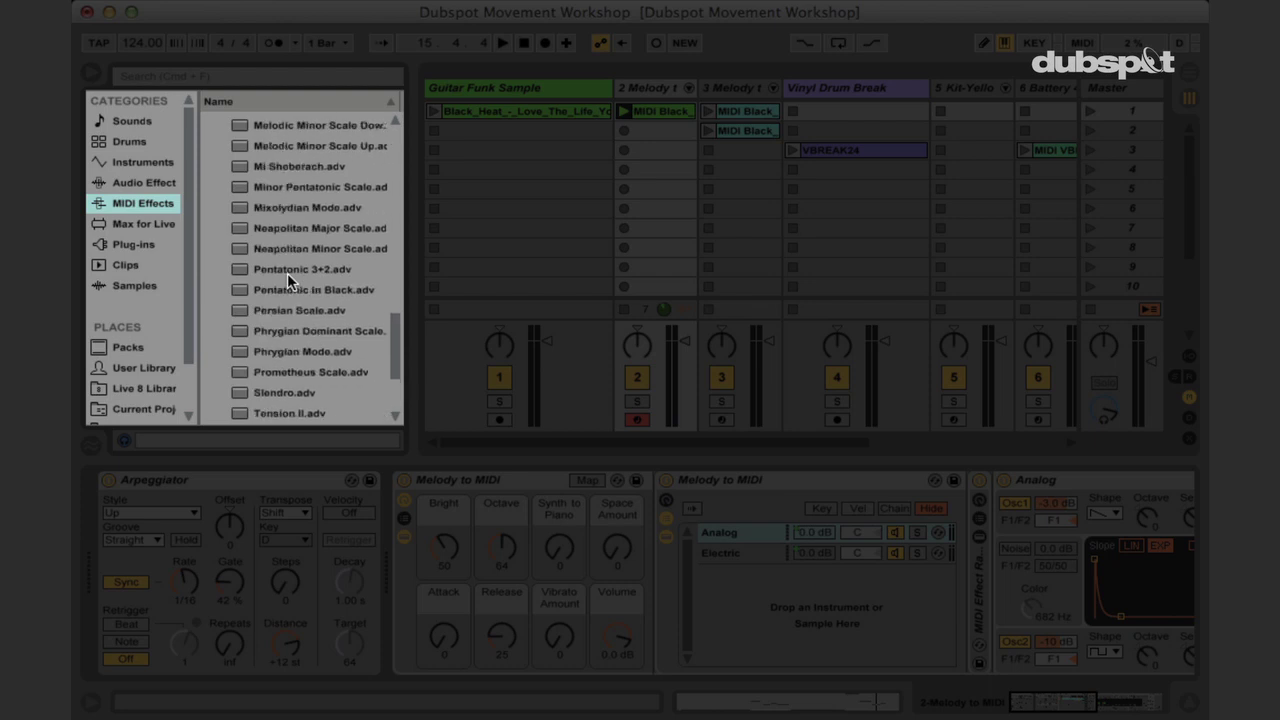
{"action": "left_click", "coordinate": [292, 186]}
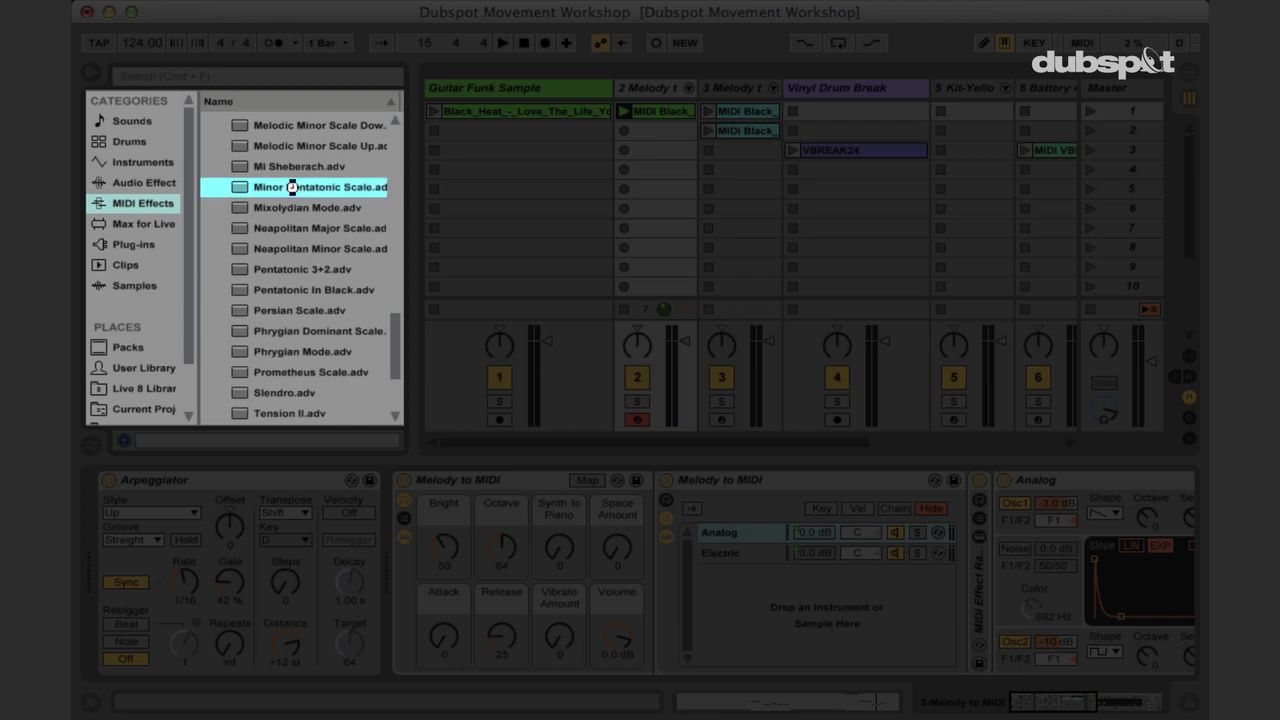
{"action": "double_click", "coordinate": [292, 186]}
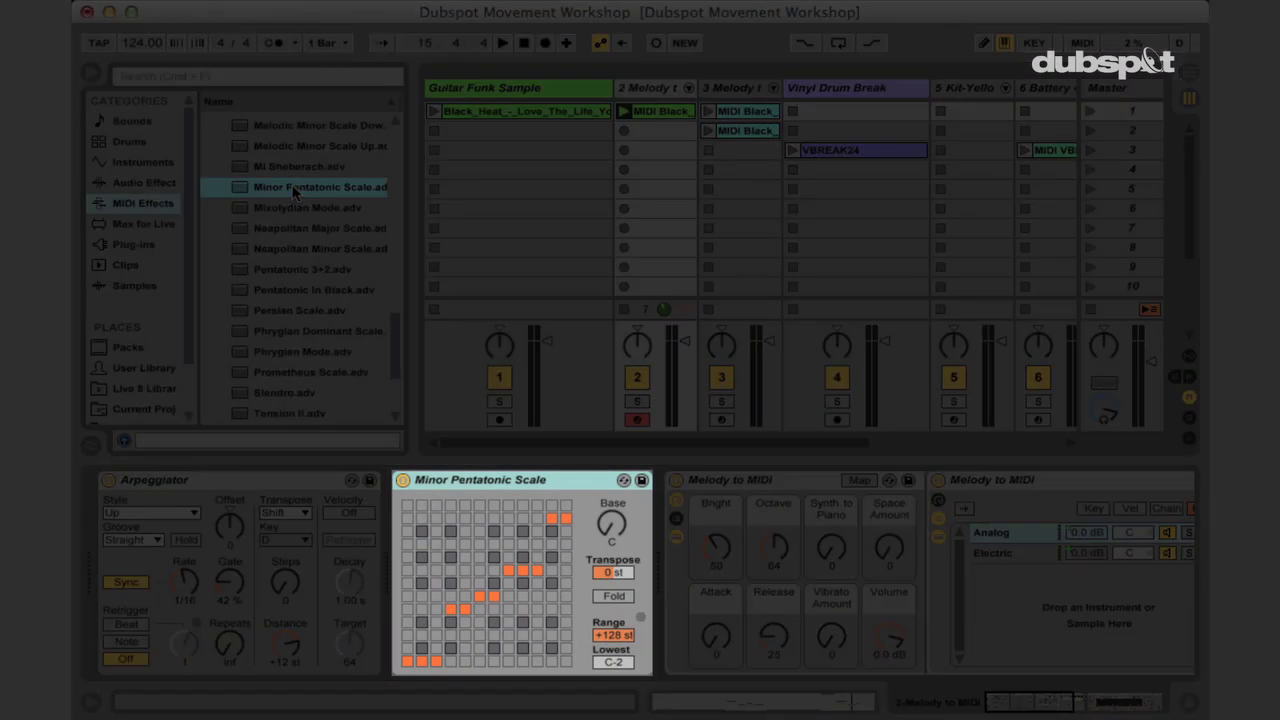
During playback, set the Minor Pentatonic Scale's base to D and the Arpeggiator's steps to 3
{"action": "key", "text": "space"}
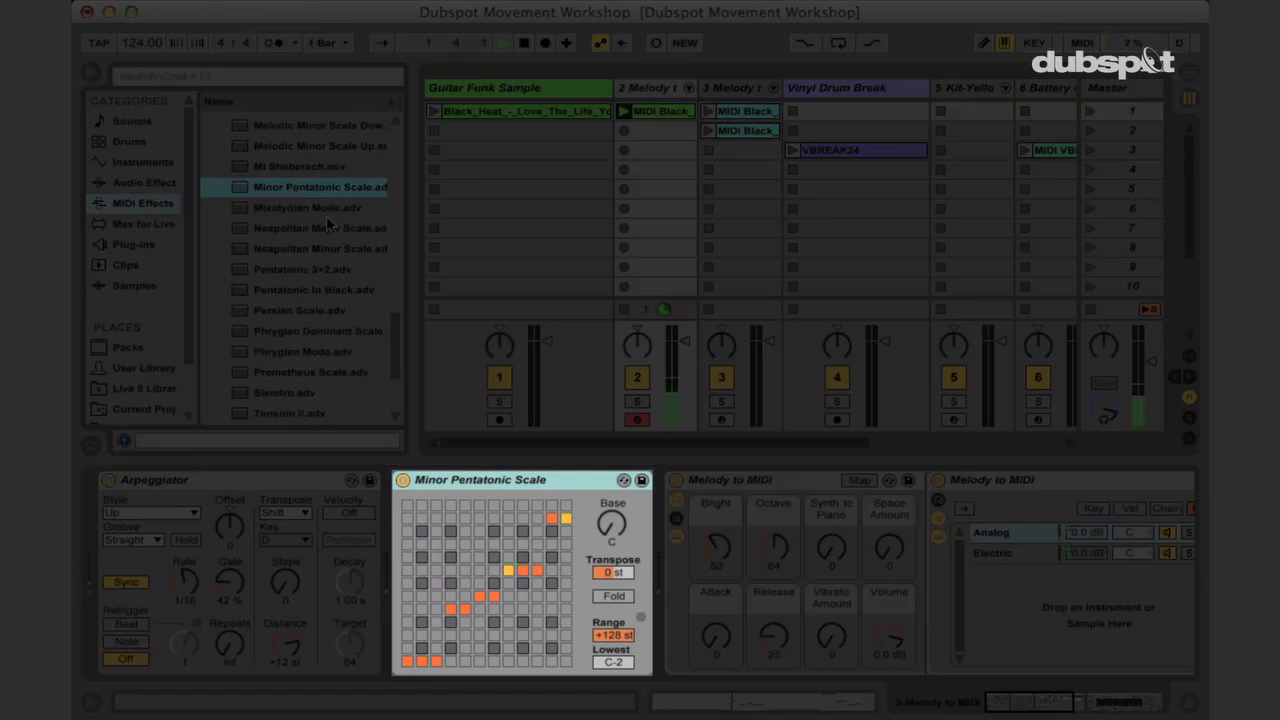
{"action": "left_click_drag", "start_coordinate": [611, 523], "coordinate": [611, 508]}
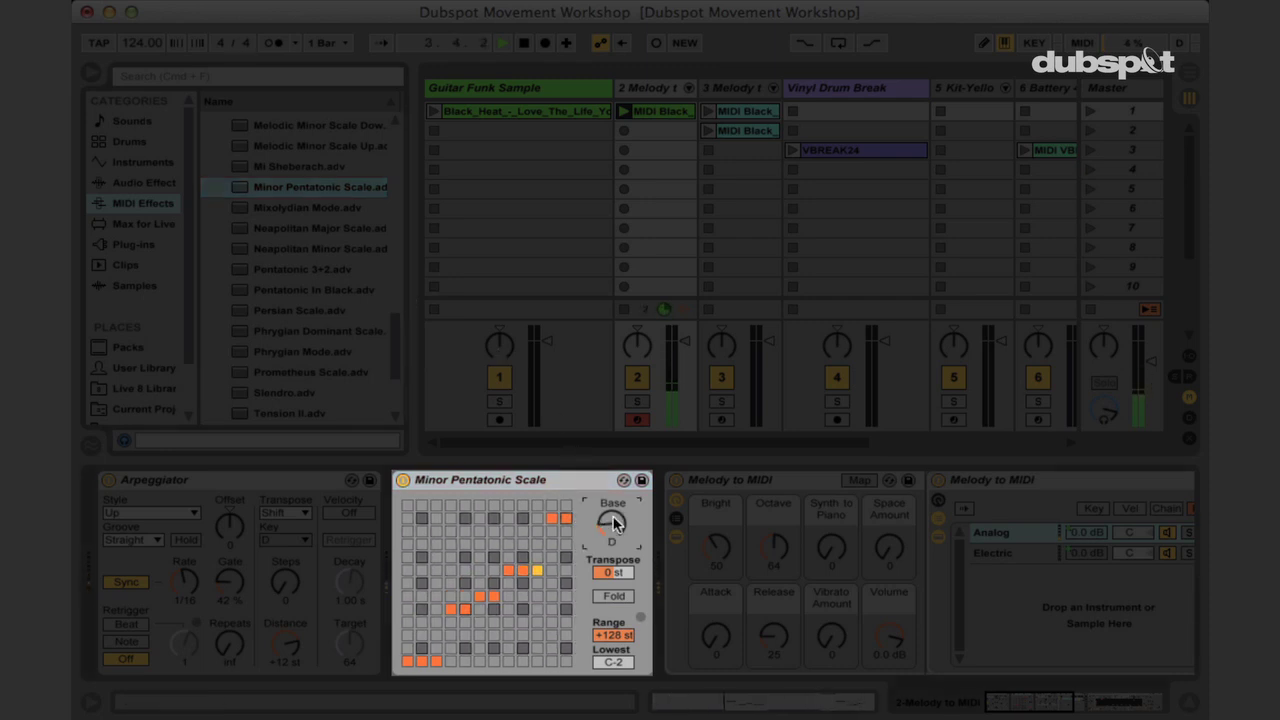
{"action": "left_click_drag", "start_coordinate": [289, 577], "coordinate": [289, 559]}
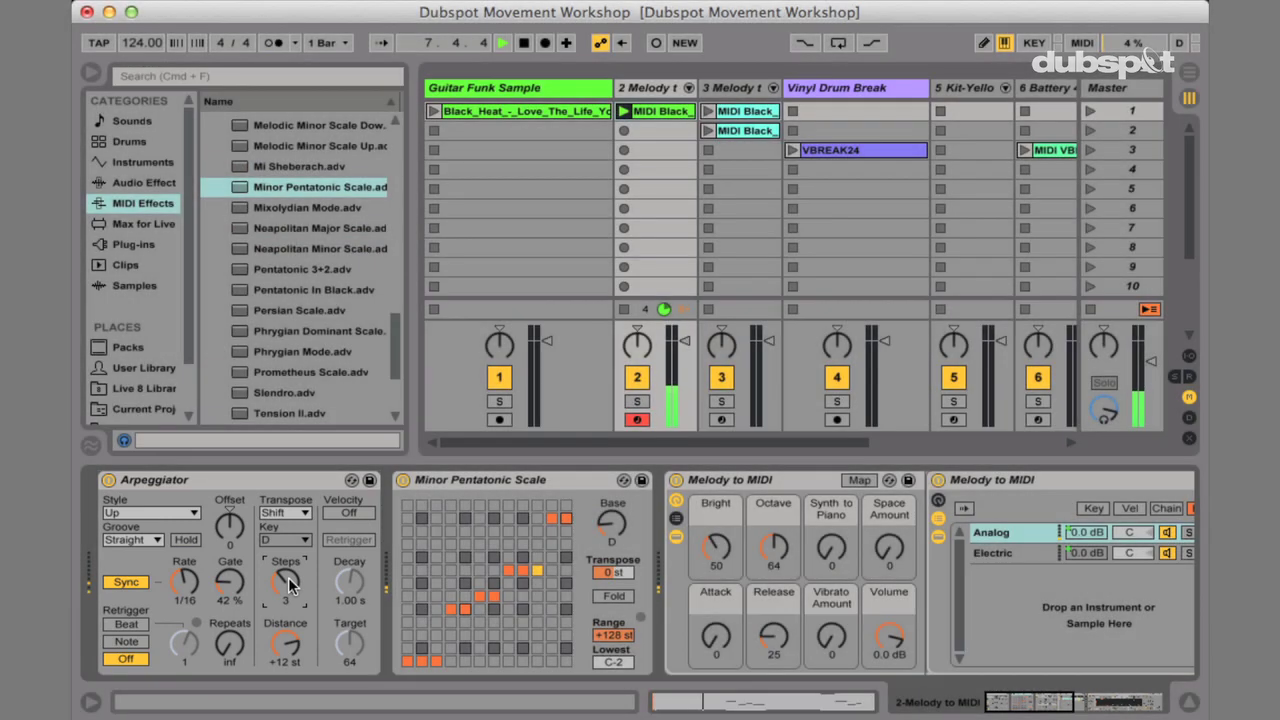
Open the converted MIDI clip in an enlarged note editor and shorten its loop to end at bar 2
{"action": "left_click", "coordinate": [688, 117]}
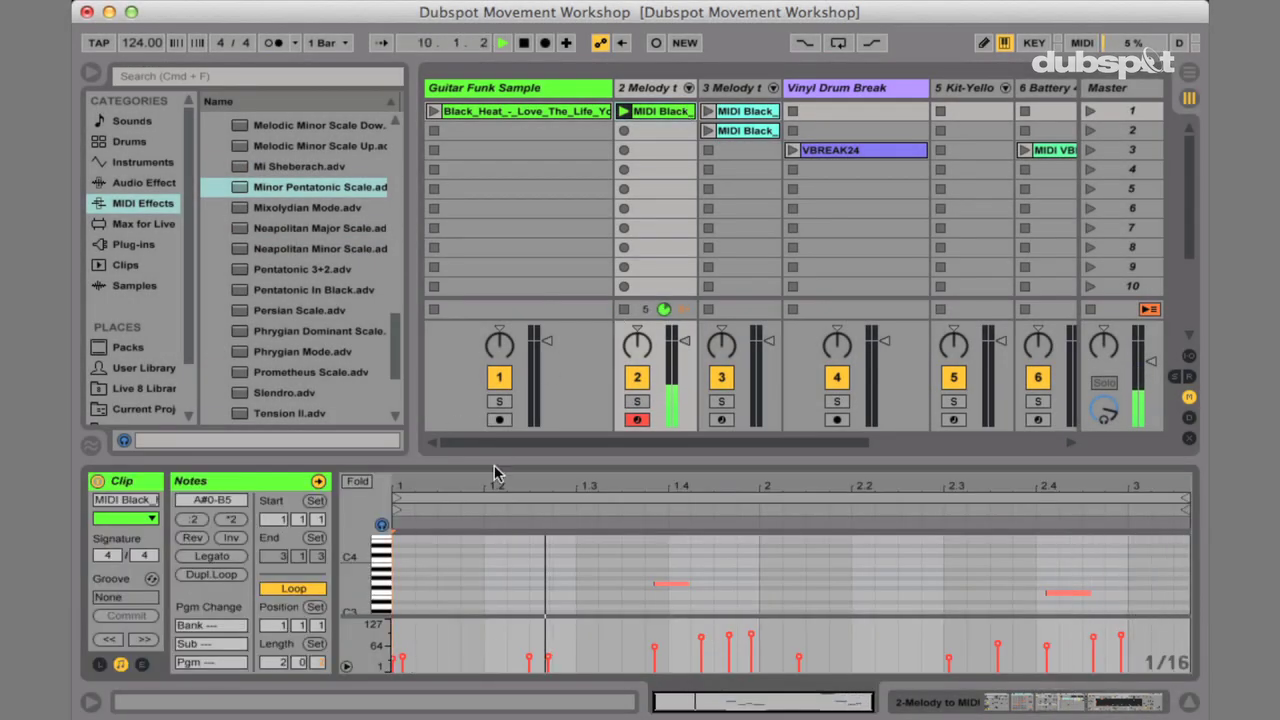
{"action": "left_click_drag", "start_coordinate": [495, 460], "coordinate": [514, 217]}
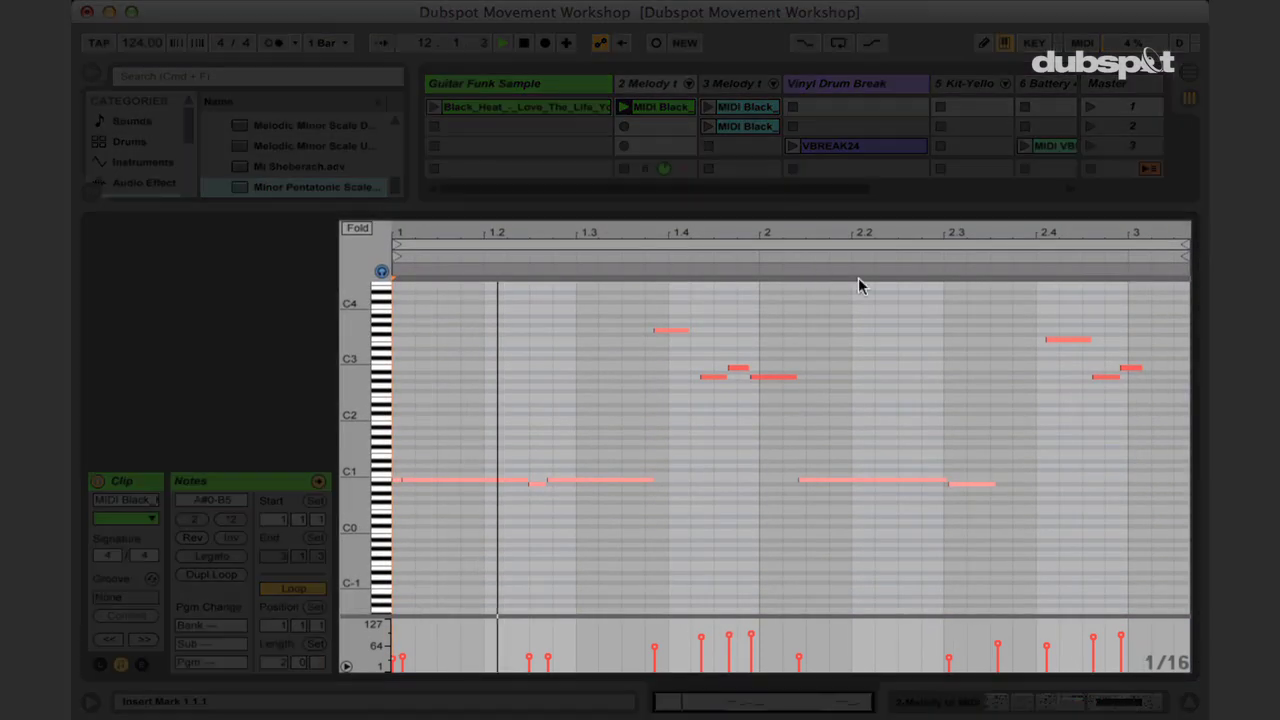
{"action": "left_click", "coordinate": [1060, 338]}
{"action": "left_click", "coordinate": [1050, 334]}
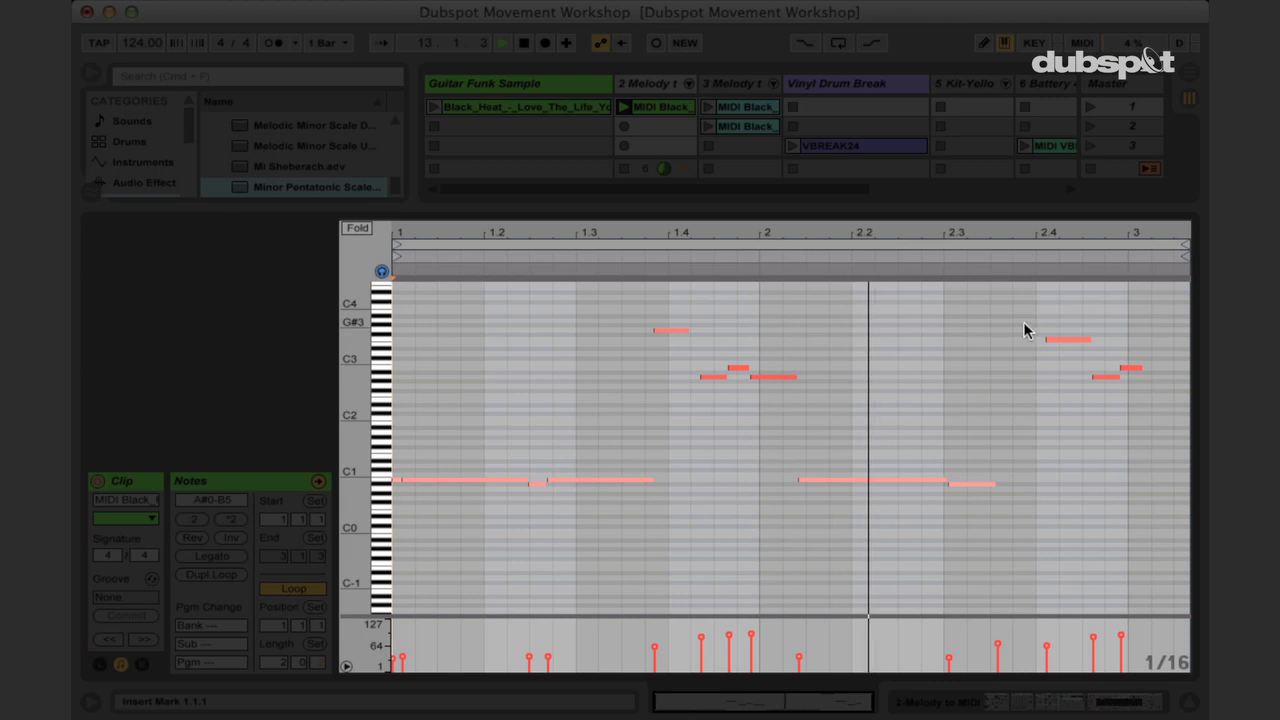
{"action": "left_click_drag", "start_coordinate": [1186, 244], "coordinate": [762, 311]}
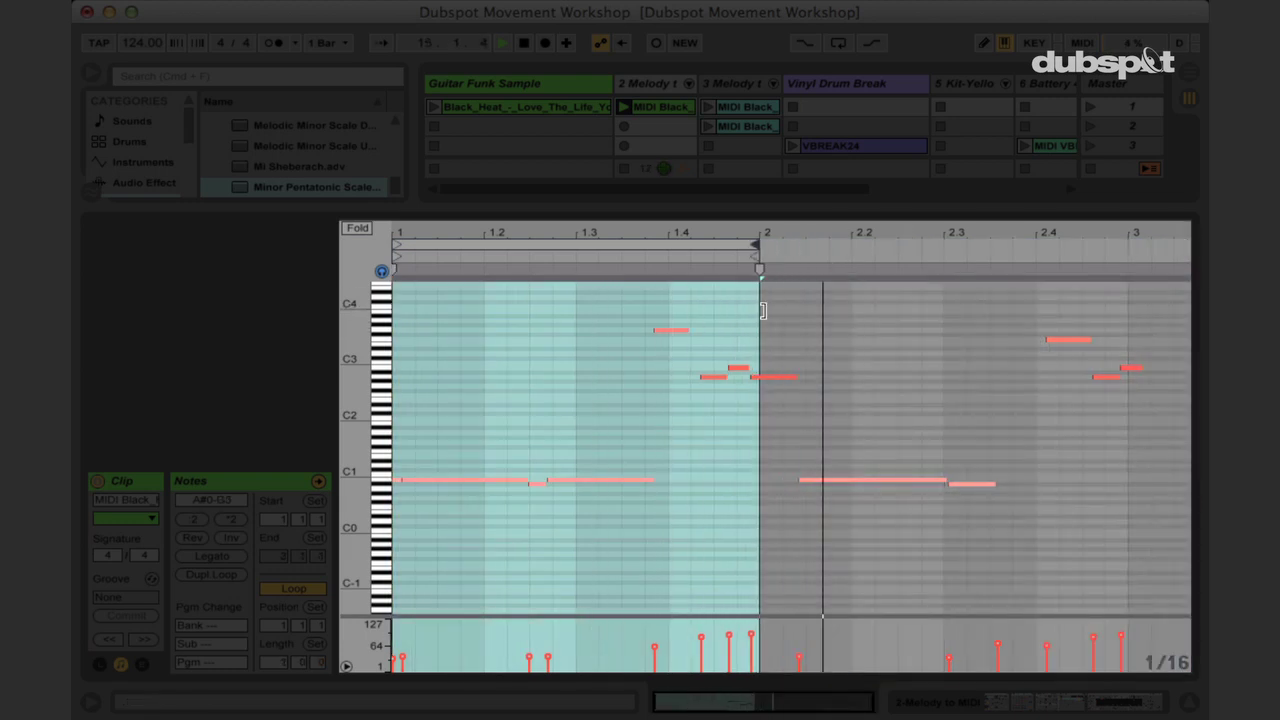
Delete the very short note at the clip's start and extend the following B0 note back to 1.1.1
{"action": "left_click_drag", "start_coordinate": [355, 450], "coordinate": [395, 450]}
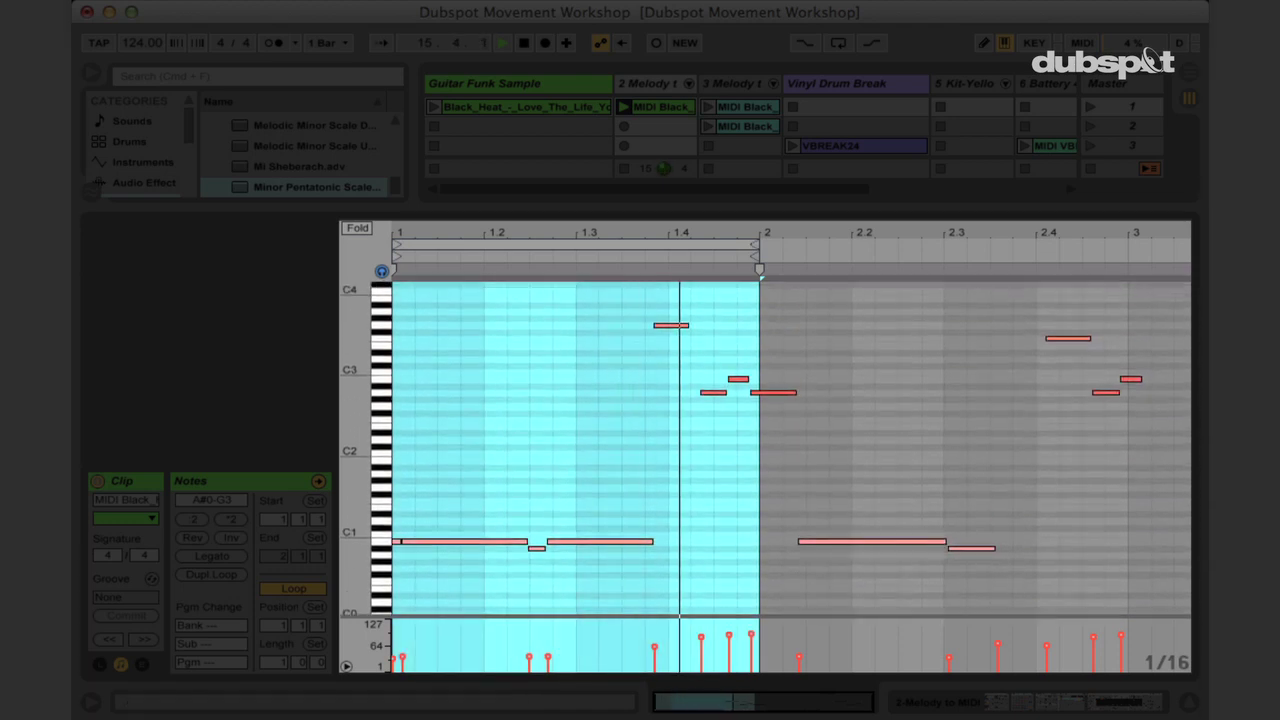
{"action": "left_click", "coordinate": [395, 542]}
{"action": "key", "text": "Delete"}
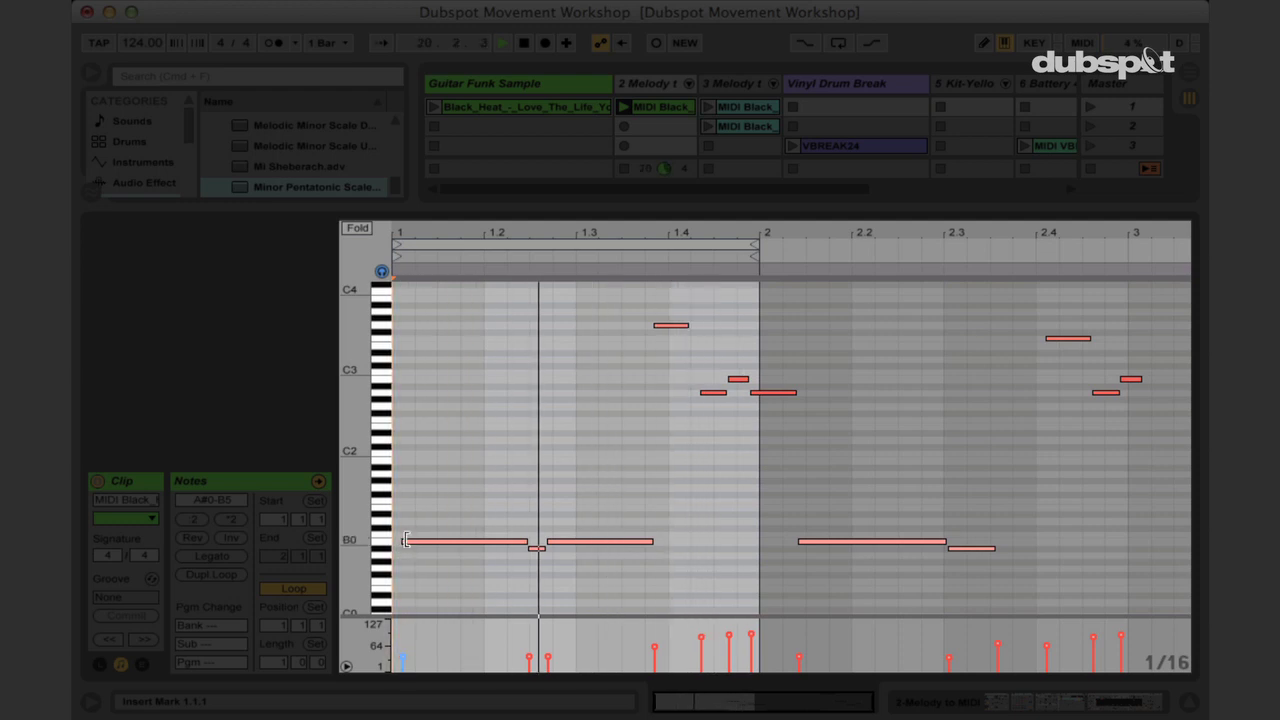
{"action": "left_click_drag", "start_coordinate": [405, 540], "coordinate": [395, 540]}
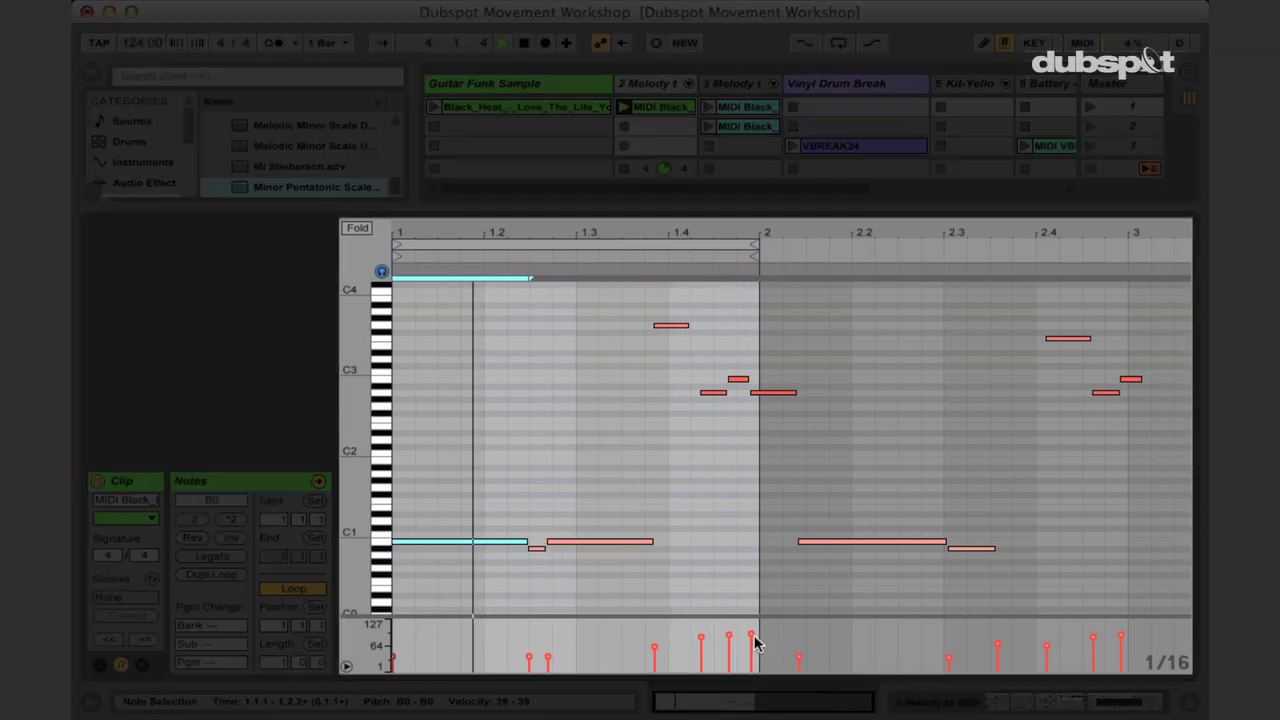
Select the A2 note at the end of the first bar by its velocity marker
{"action": "left_click", "coordinate": [752, 638]}
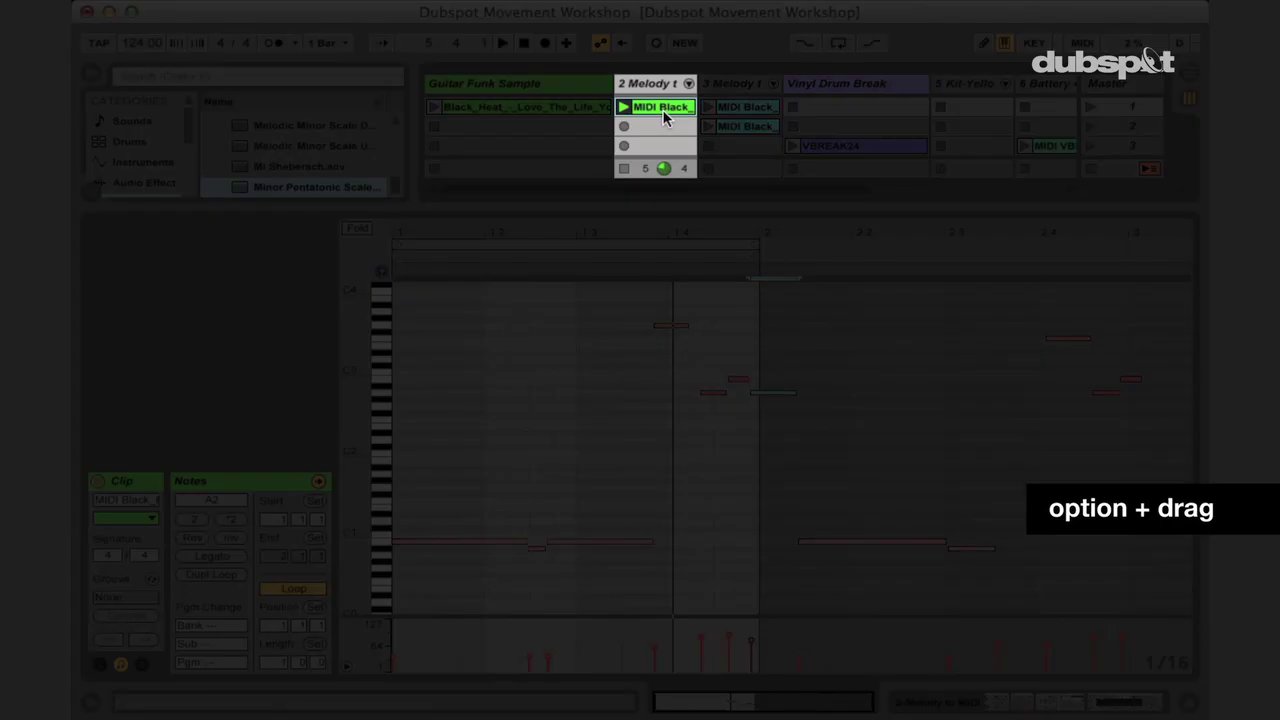
Duplicate the melody clip into the slot below and invert the four high notes around the end of the copy's first bar
{"action": "left_click_drag", "start_coordinate": [664, 127], "coordinate": [663, 127]}
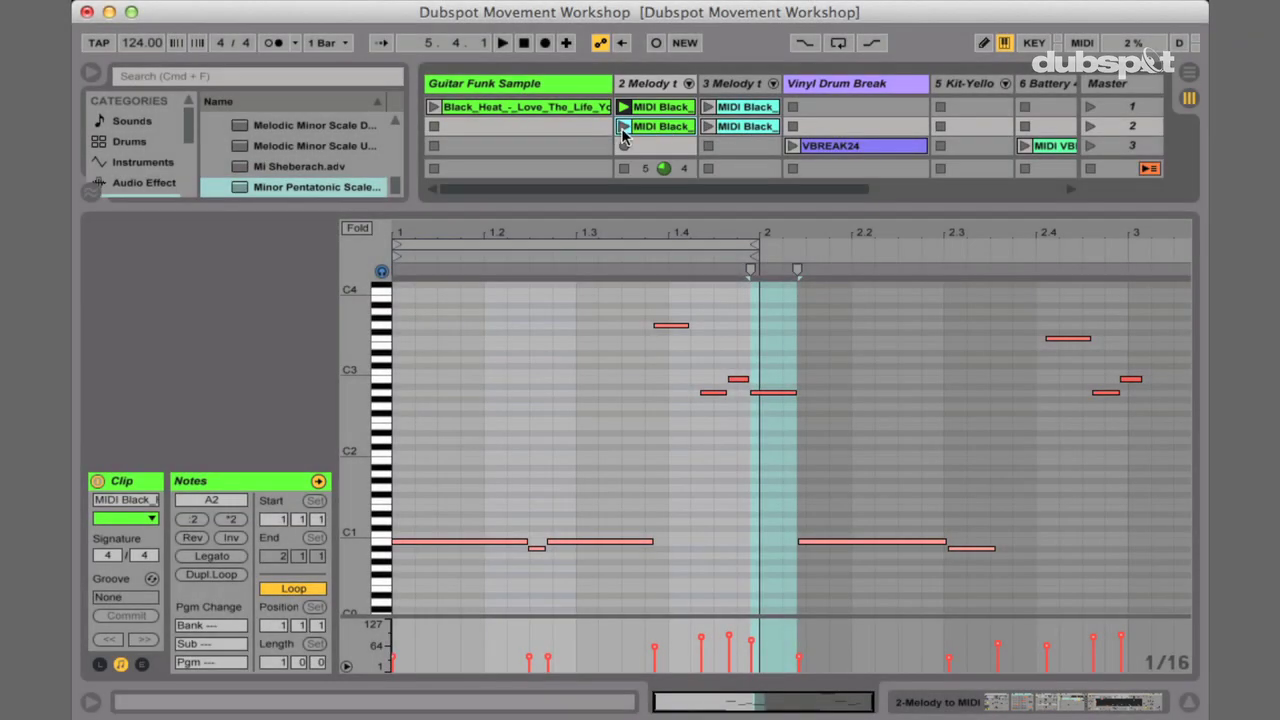
{"action": "left_click_drag", "start_coordinate": [649, 300], "coordinate": [780, 460]}
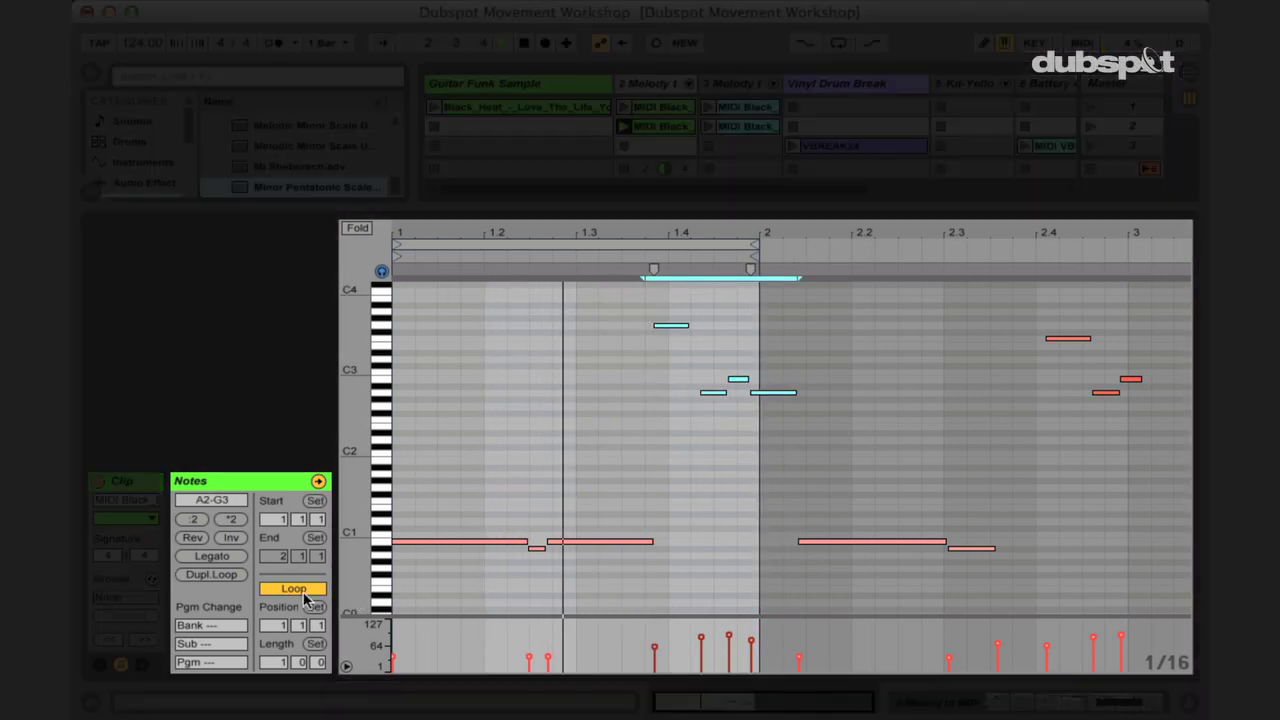
{"action": "left_click", "coordinate": [232, 541]}
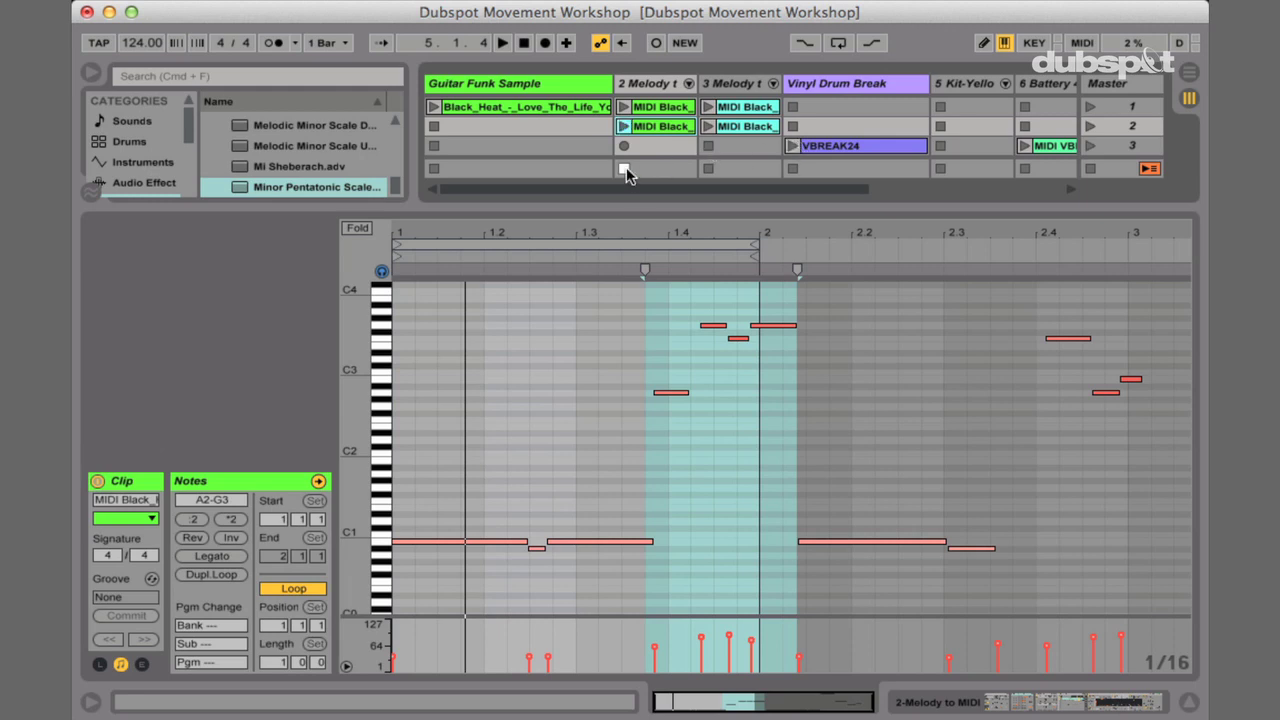
Launch the VBREAK24 drum break and enable warping and looping for it
{"action": "left_click", "coordinate": [792, 146]}
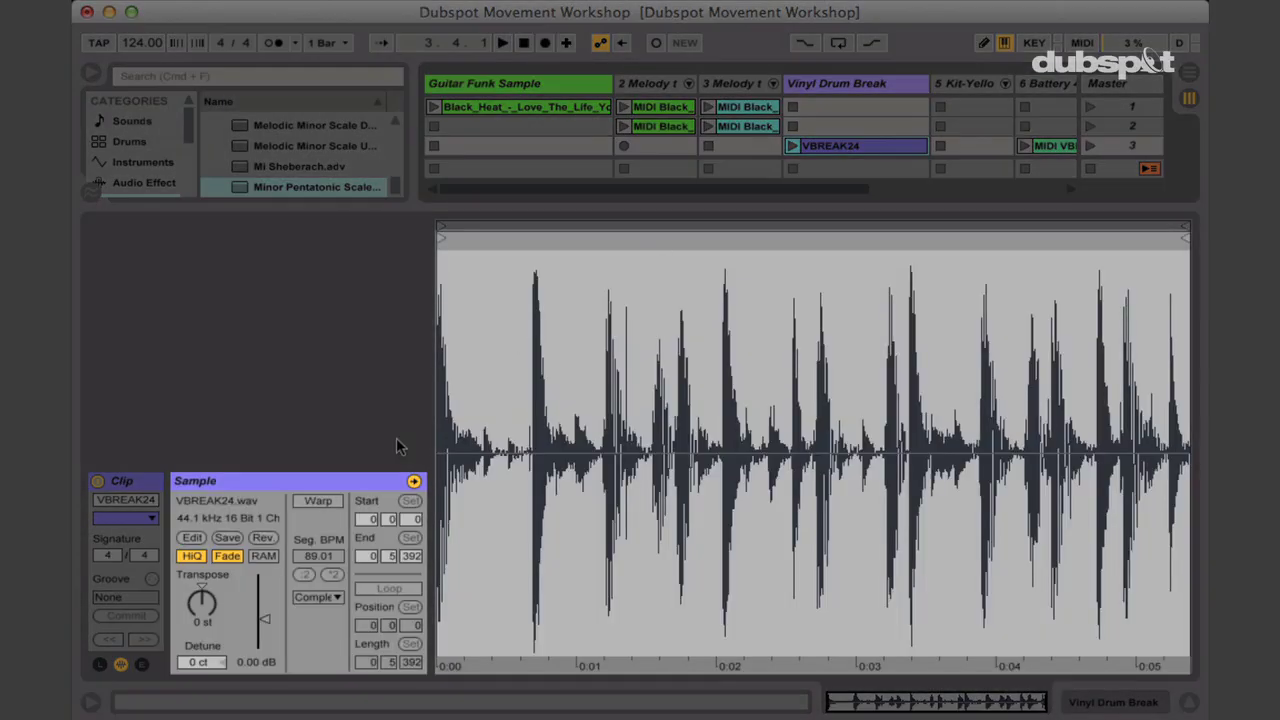
{"action": "left_click", "coordinate": [322, 501]}
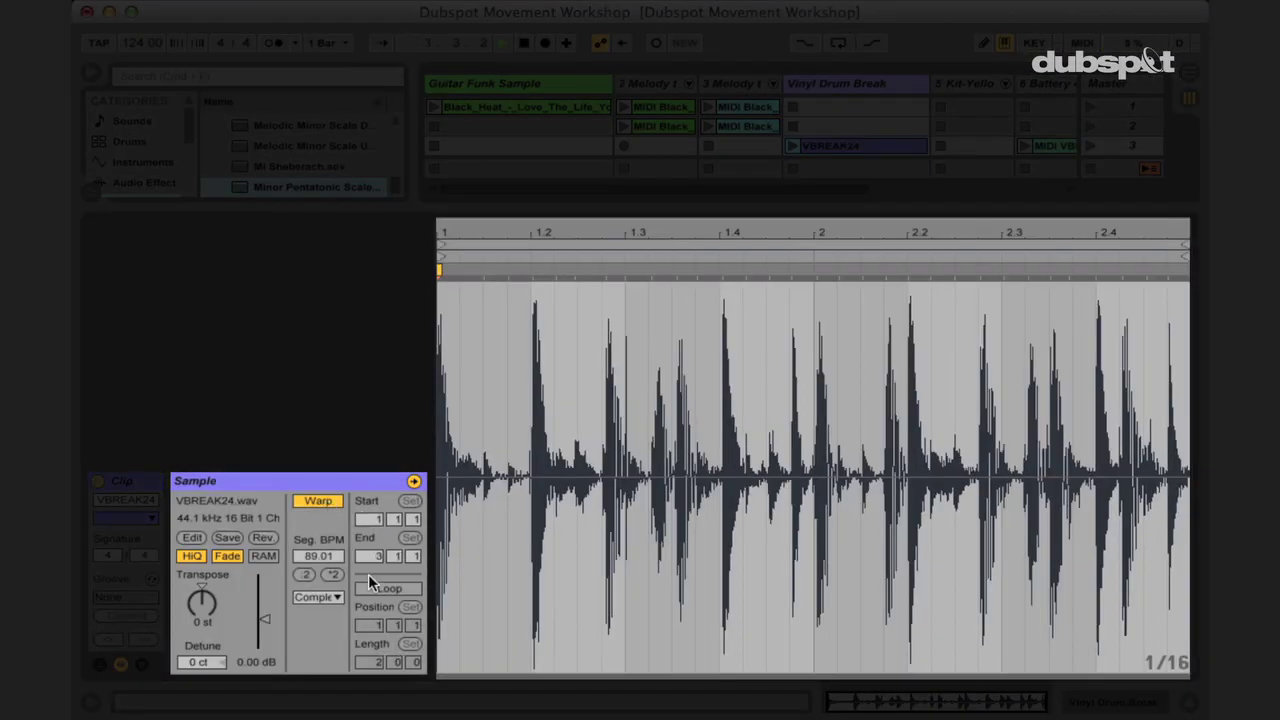
{"action": "left_click", "coordinate": [373, 586]}
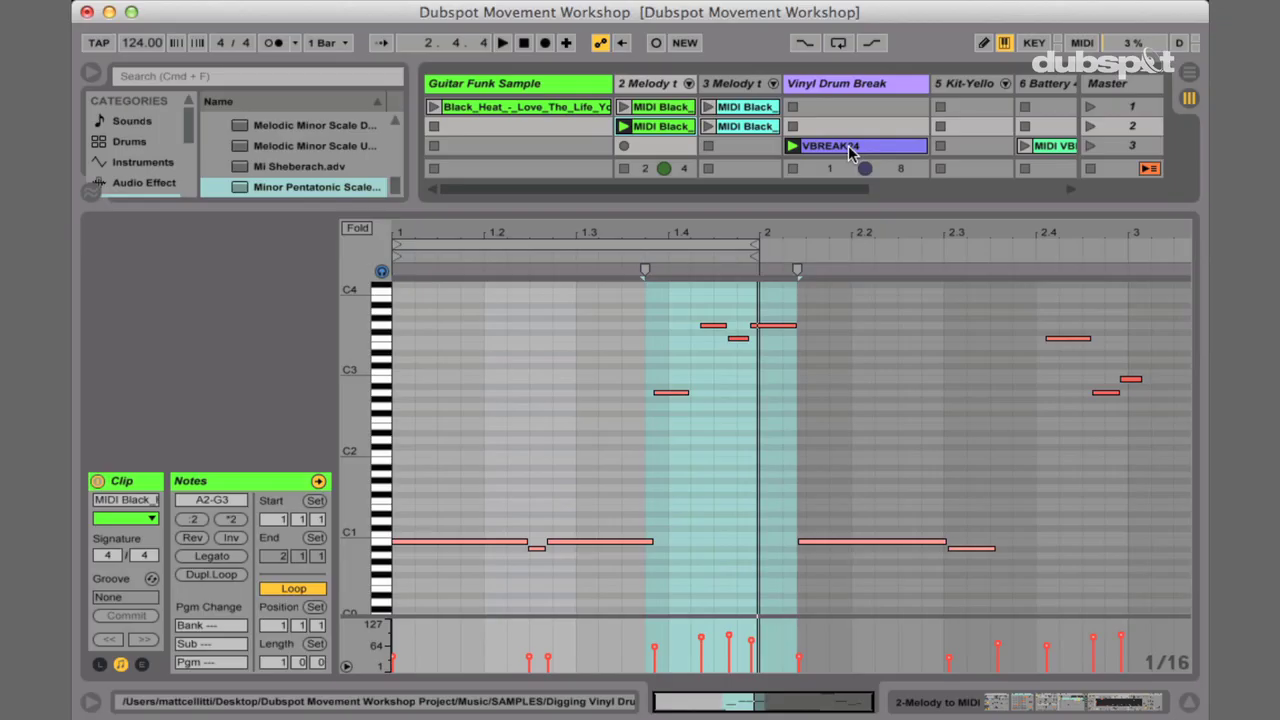
Convert the VBREAK24 clip's drums to a new MIDI track, then play the converted clip and open it in the note editor
{"action": "right_click", "coordinate": [850, 150]}
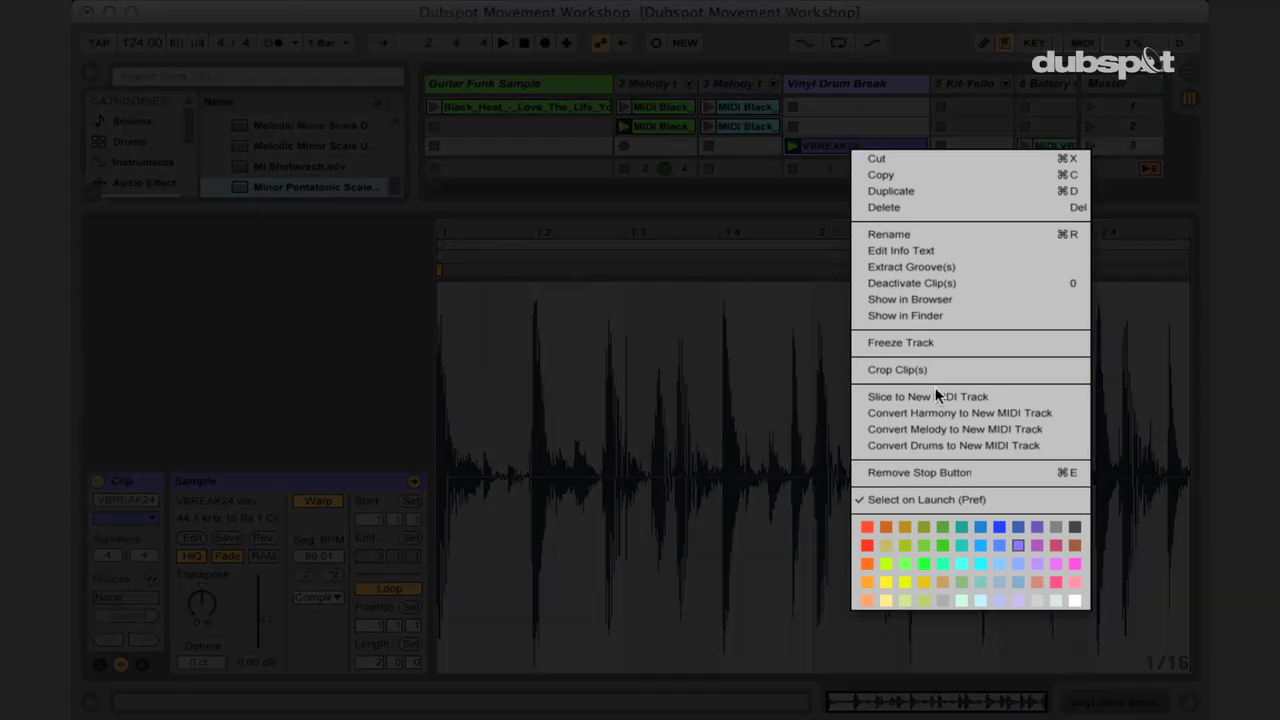
{"action": "left_click", "coordinate": [946, 446]}
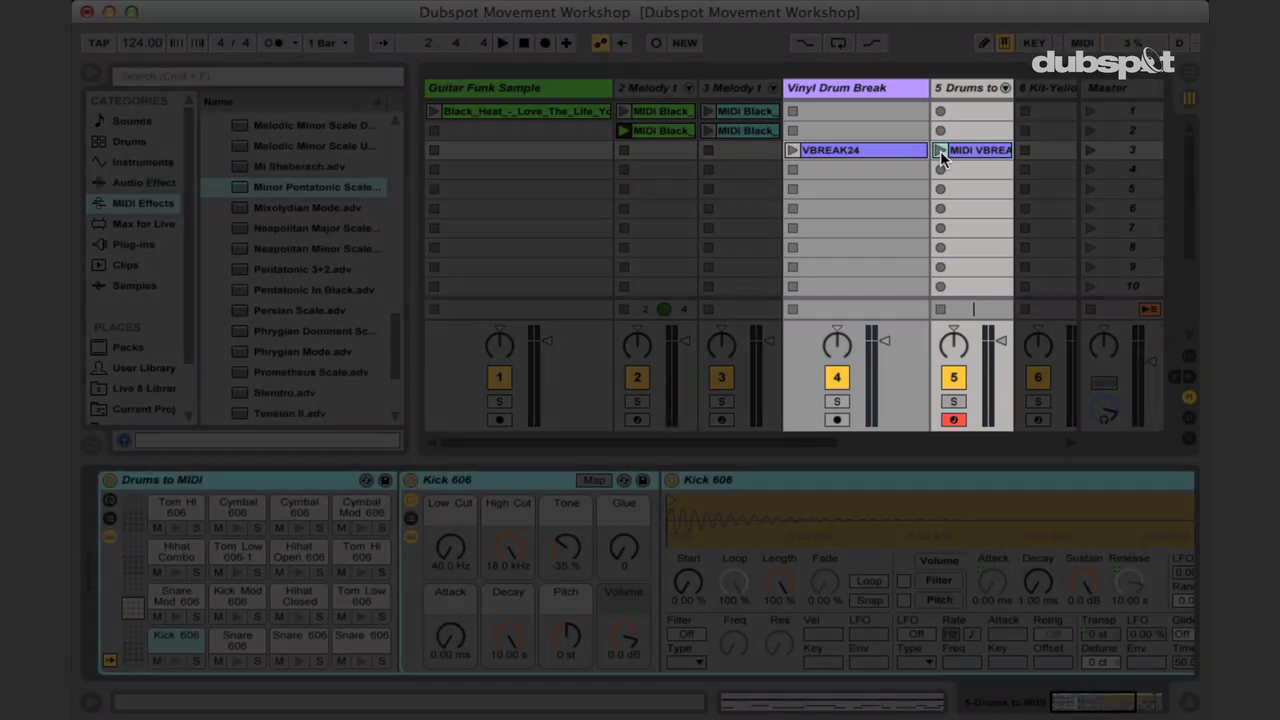
{"action": "left_click", "coordinate": [940, 150]}
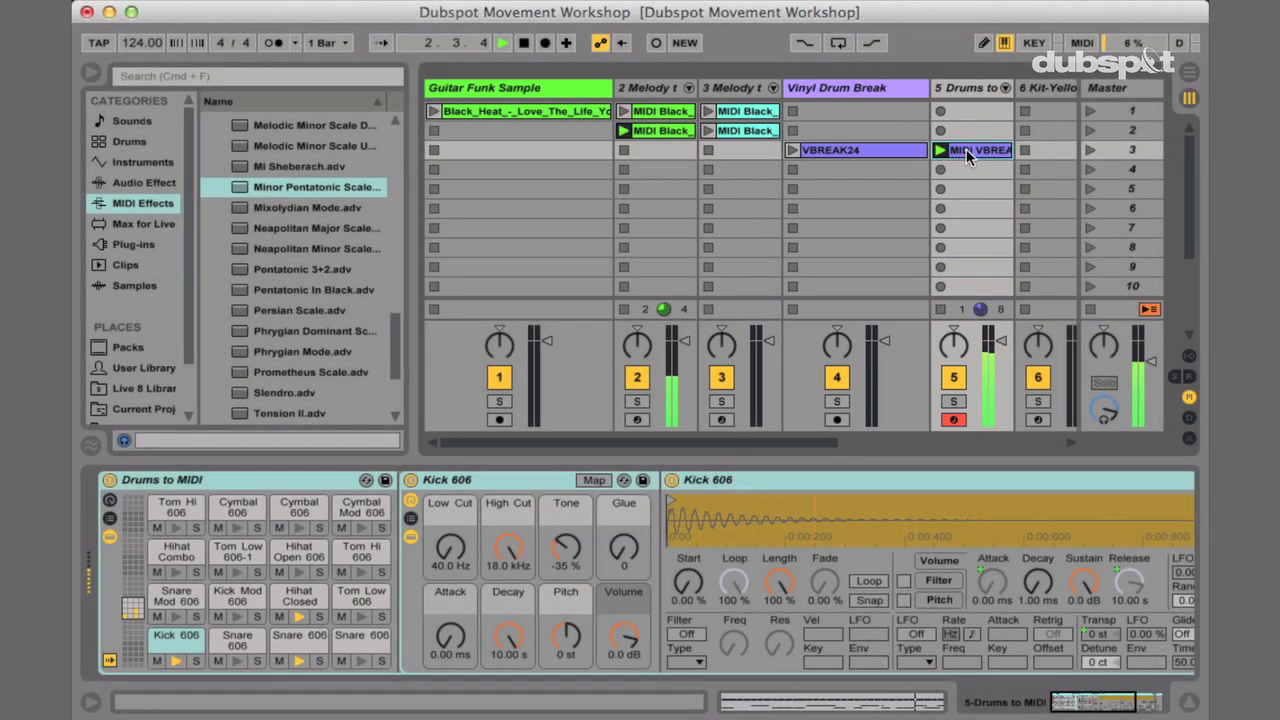
{"action": "double_click", "coordinate": [966, 149]}
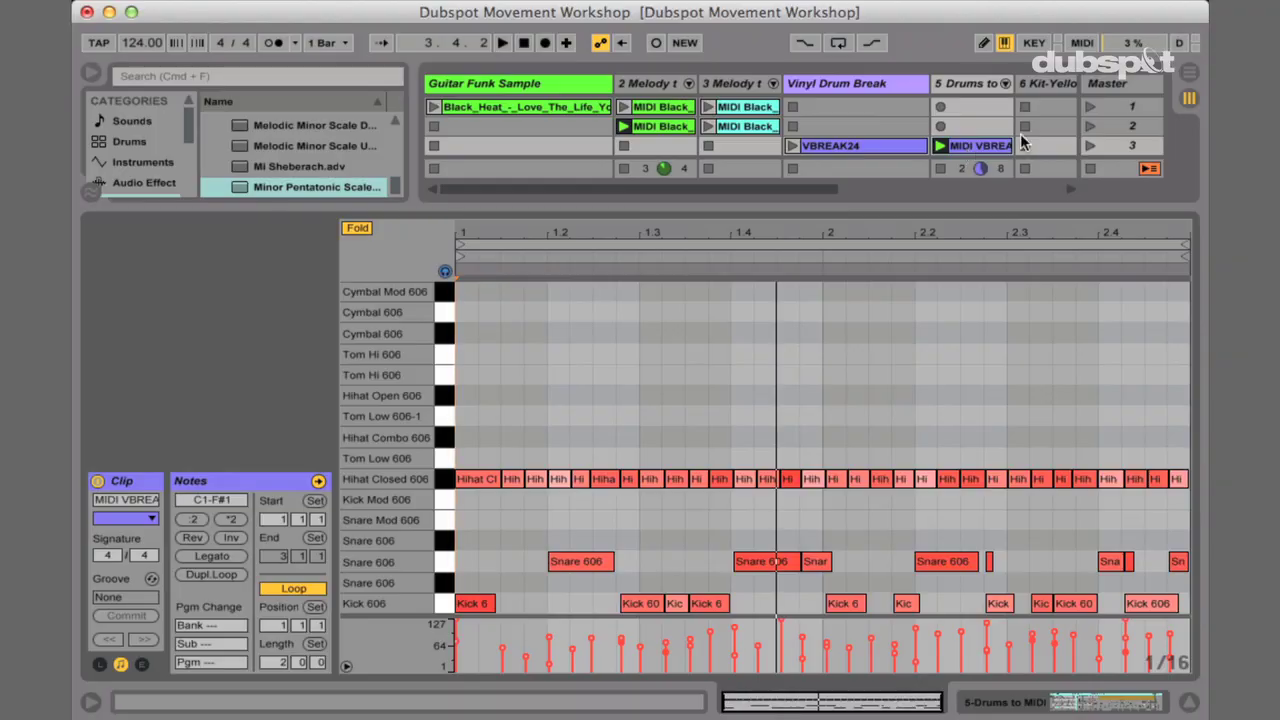
Delete the existing MIDI clip from the third slot of the Battery 4 track
{"action": "scroll", "coordinate": [986, 133], "scroll_direction": "right", "scroll_amount": 5}
{"action": "scroll", "coordinate": [986, 133], "scroll_direction": "left", "scroll_amount": 5}
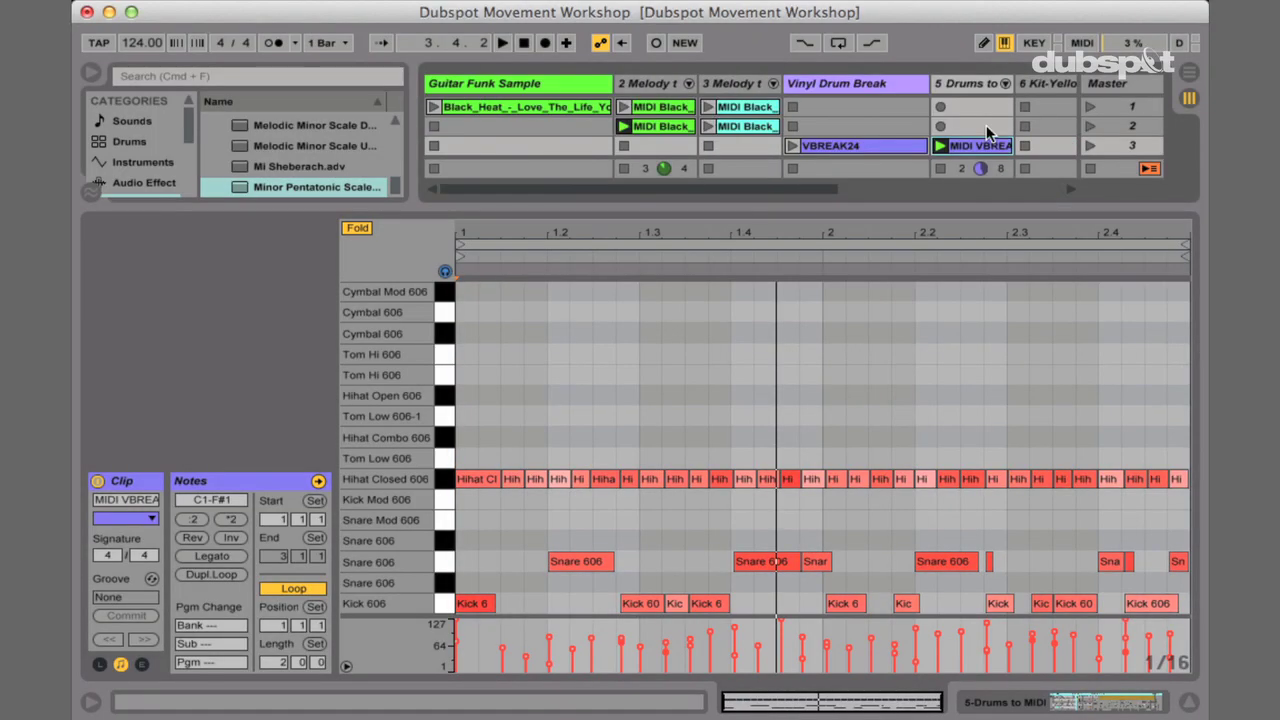
{"action": "scroll", "coordinate": [986, 133], "scroll_direction": "right", "scroll_amount": 3}
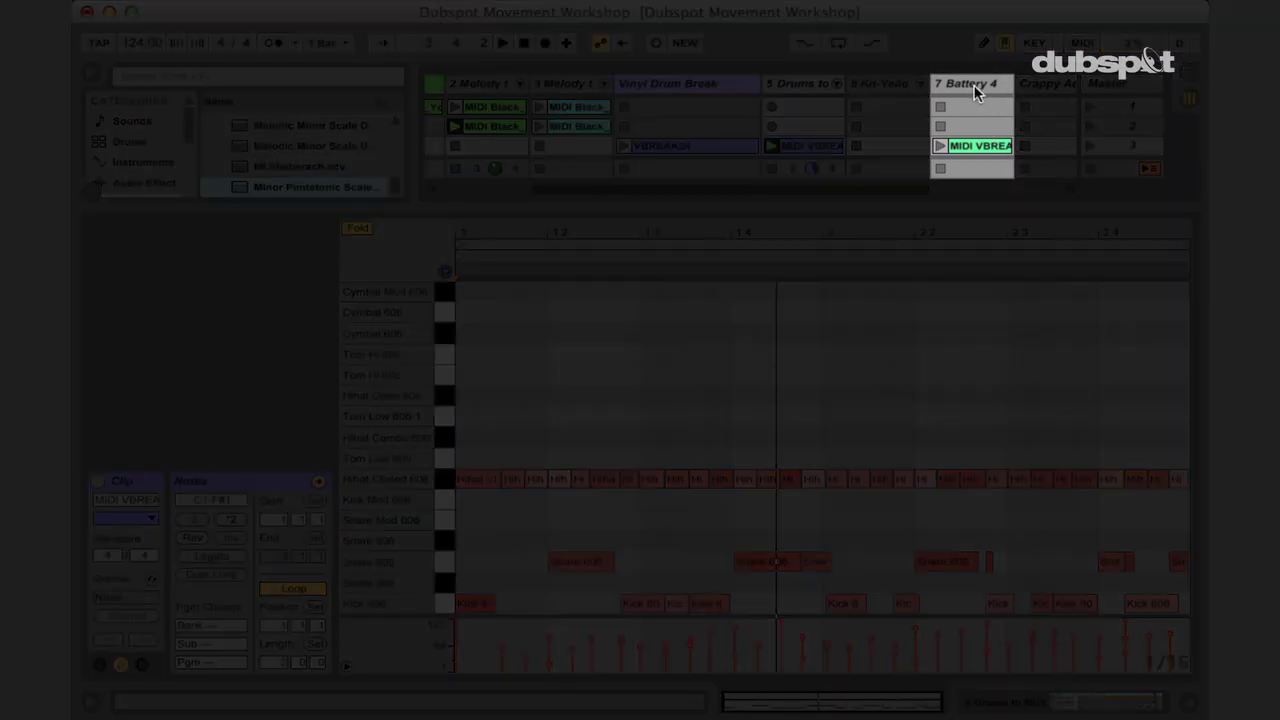
{"action": "left_click", "coordinate": [972, 143]}
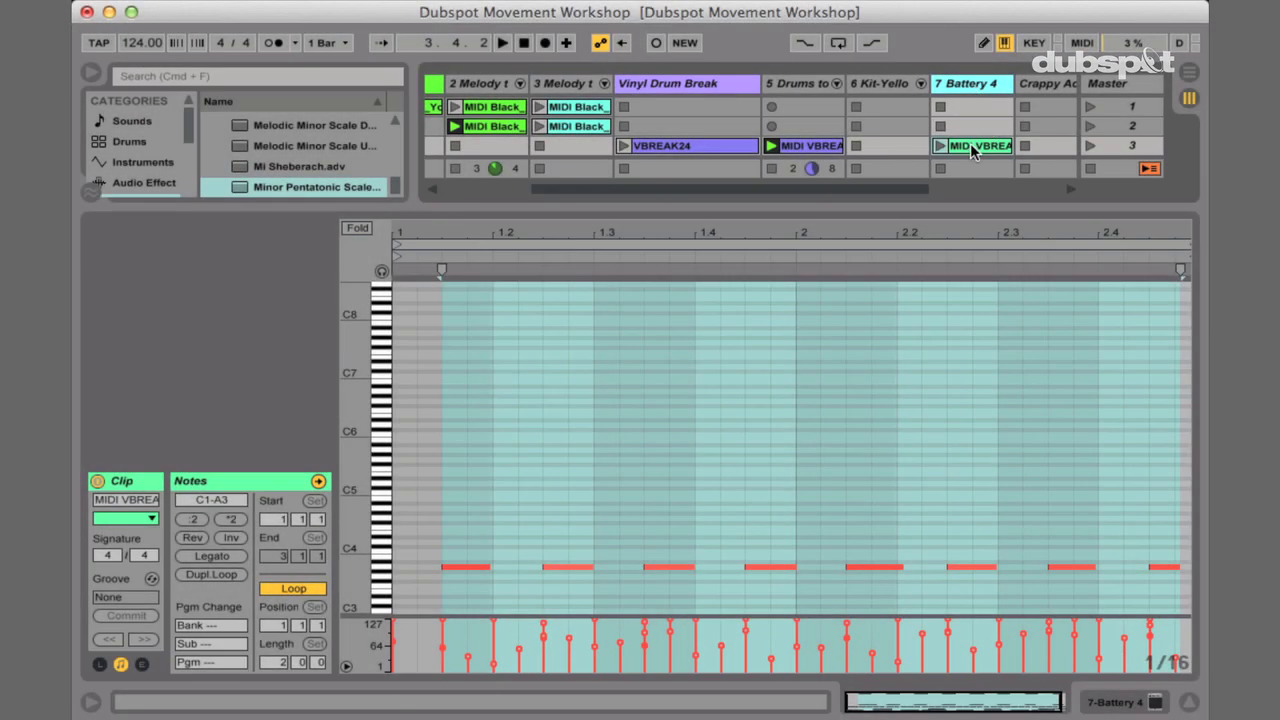
{"action": "key", "text": "Delete"}
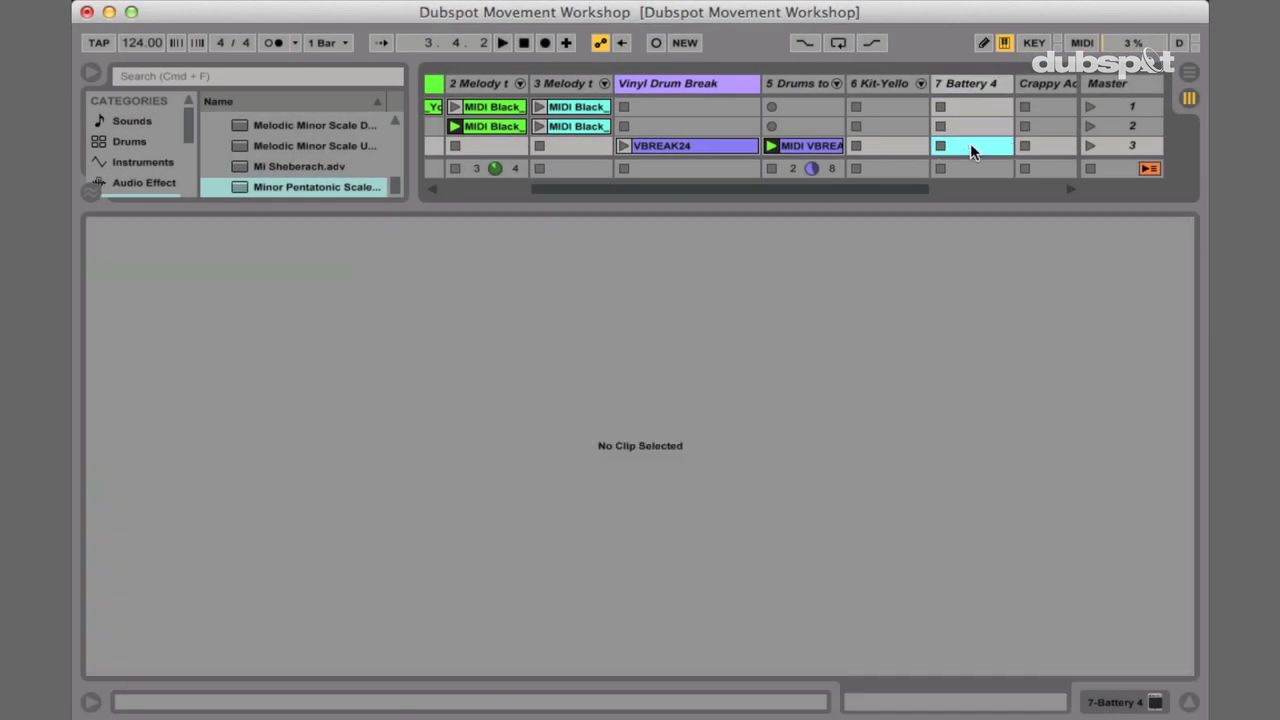
Open the Battery 4 instrument window on track 7 and load the Neon Lights Kit from the digital drum kits
{"action": "left_click", "coordinate": [990, 86]}
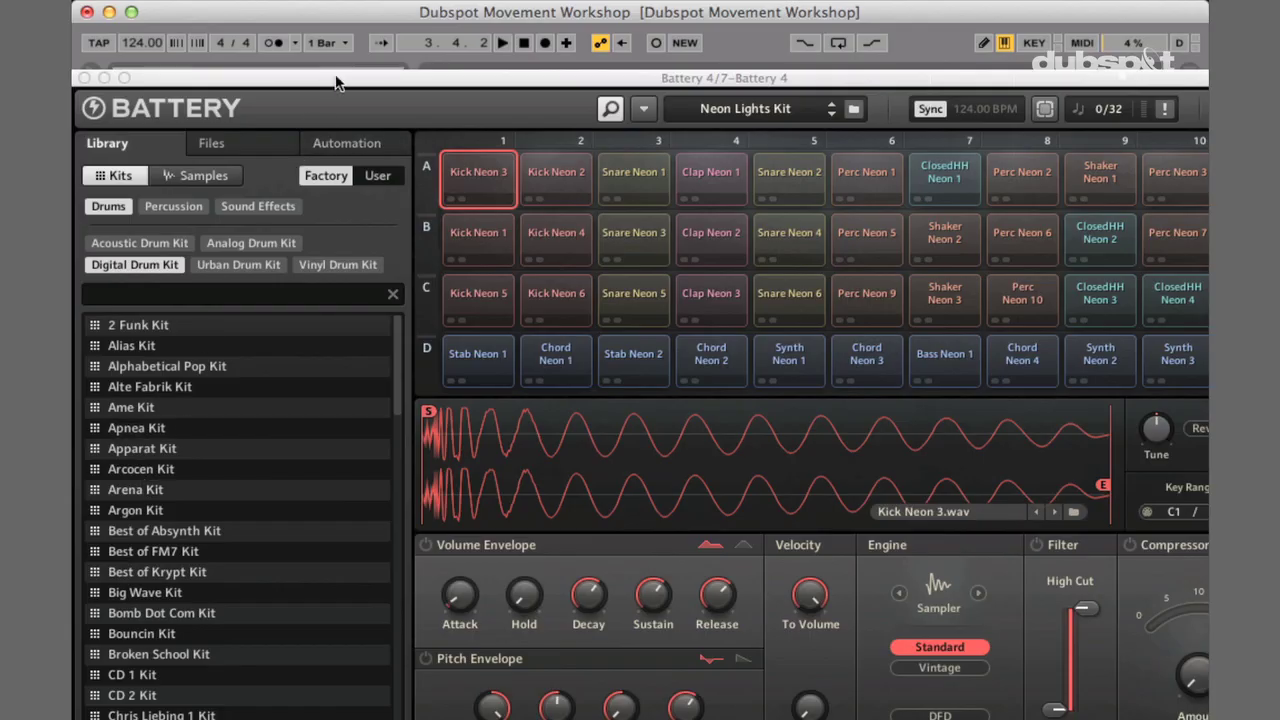
{"action": "left_click_drag", "start_coordinate": [336, 83], "coordinate": [324, 14]}
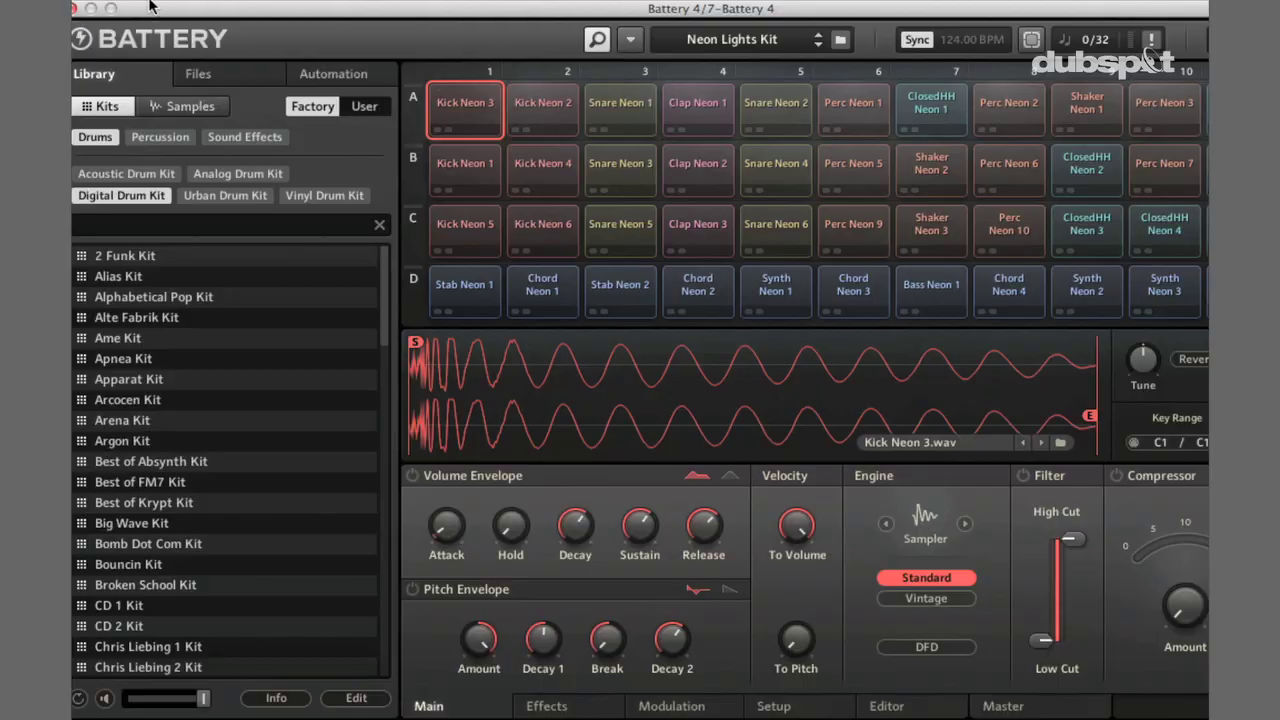
{"action": "left_click_drag", "start_coordinate": [152, 10], "coordinate": [182, 10]}
{"action": "scroll", "coordinate": [195, 585], "scroll_direction": "down", "scroll_amount": 10}
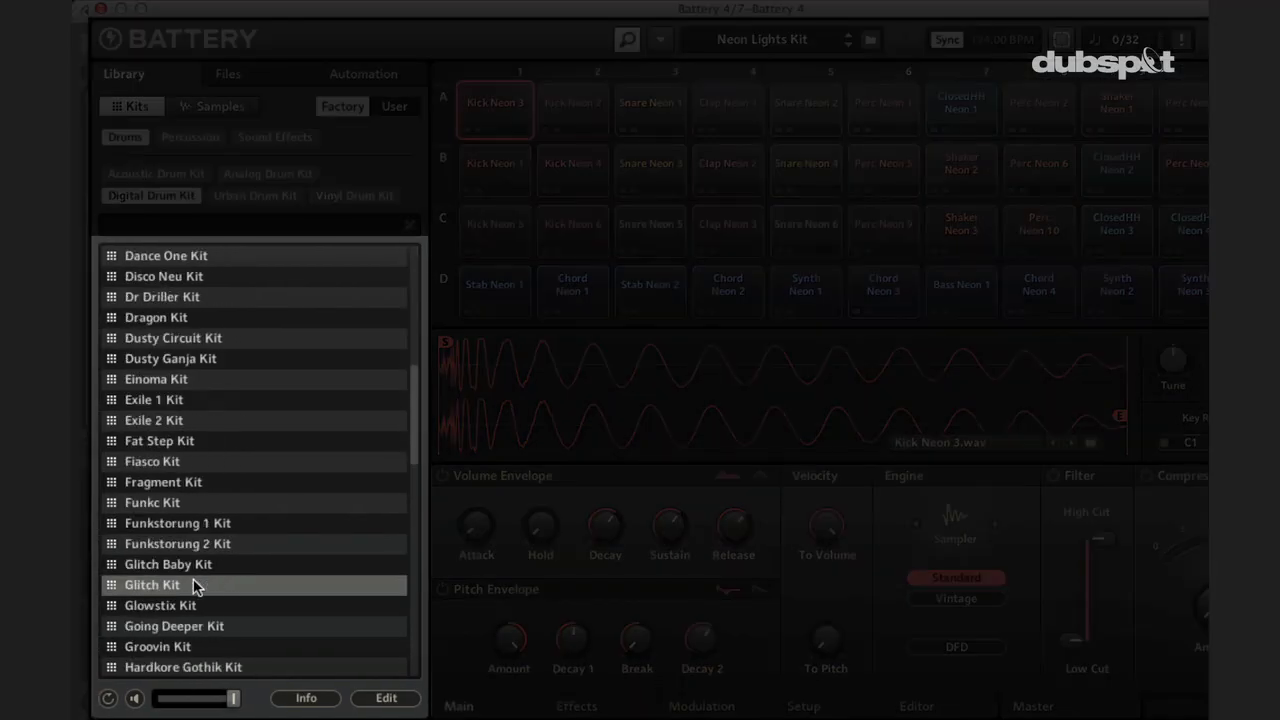
{"action": "scroll", "coordinate": [195, 585], "scroll_direction": "down", "scroll_amount": 5}
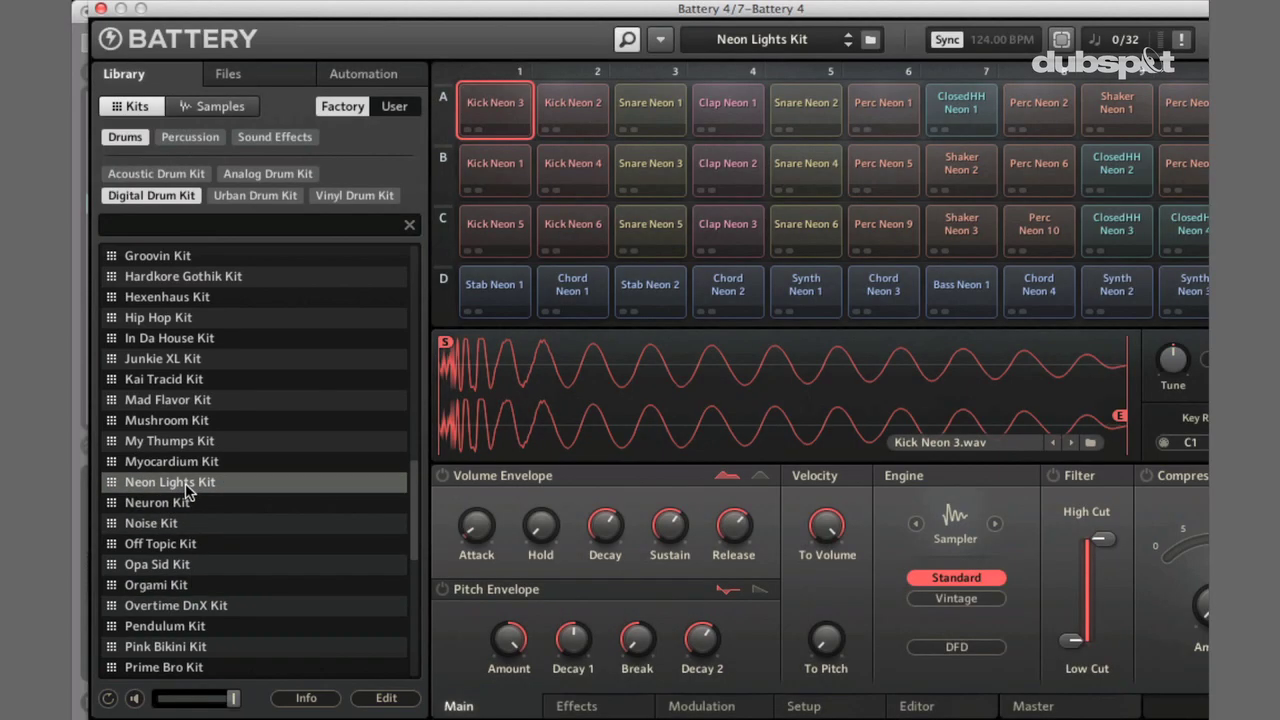
{"action": "double_click", "coordinate": [188, 488]}
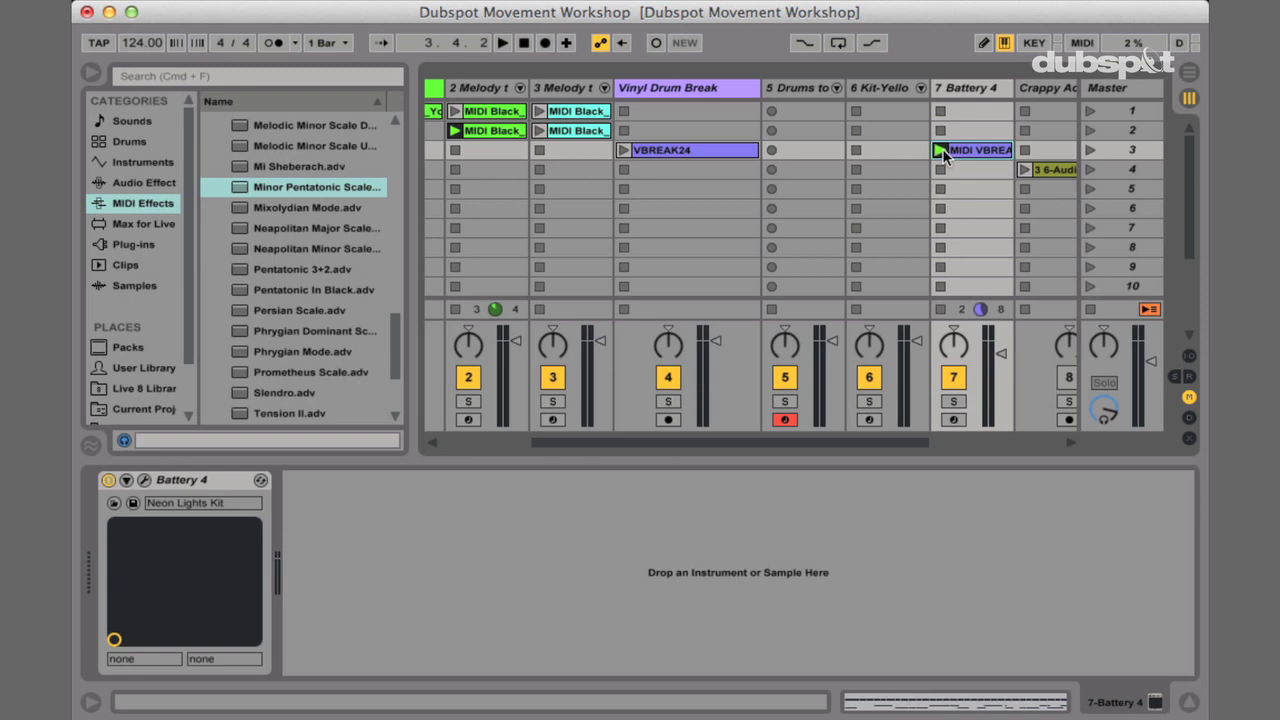
Play the drum clip on the Battery 4 track and delete its kick and snare notes, keeping only the F#1 hi-hat notes
{"action": "left_click", "coordinate": [939, 149]}
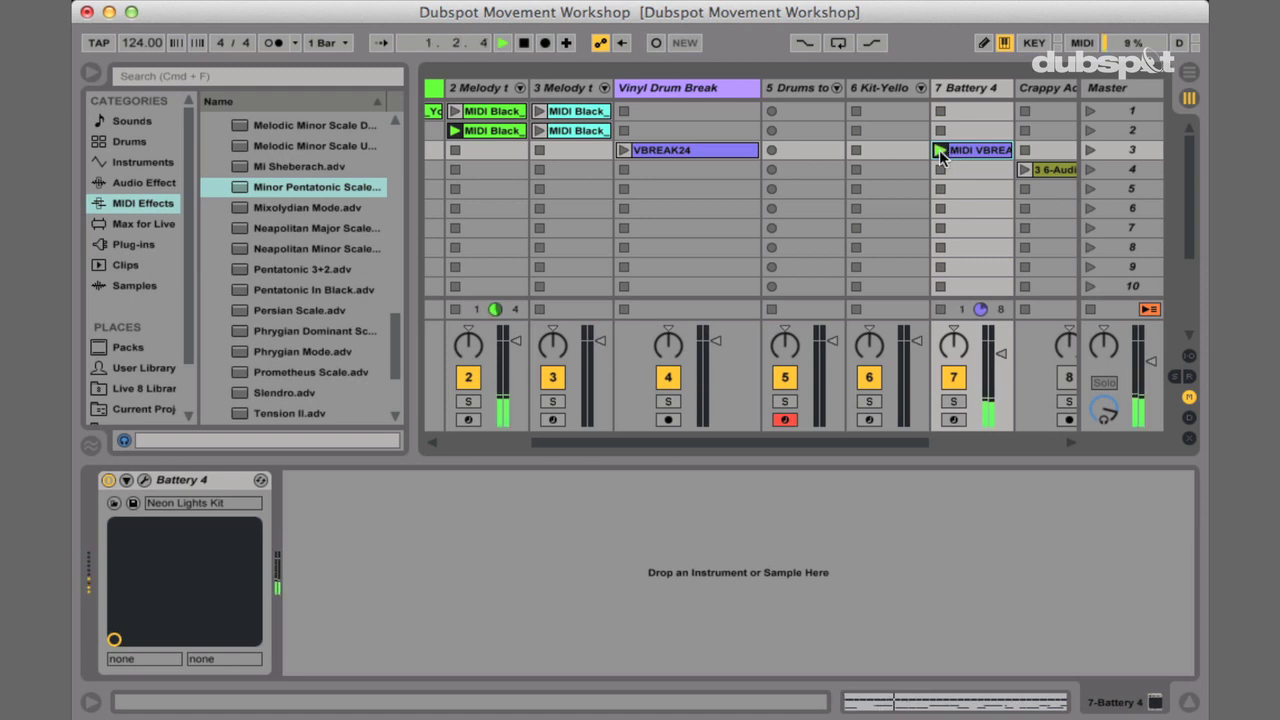
{"action": "double_click", "coordinate": [971, 147]}
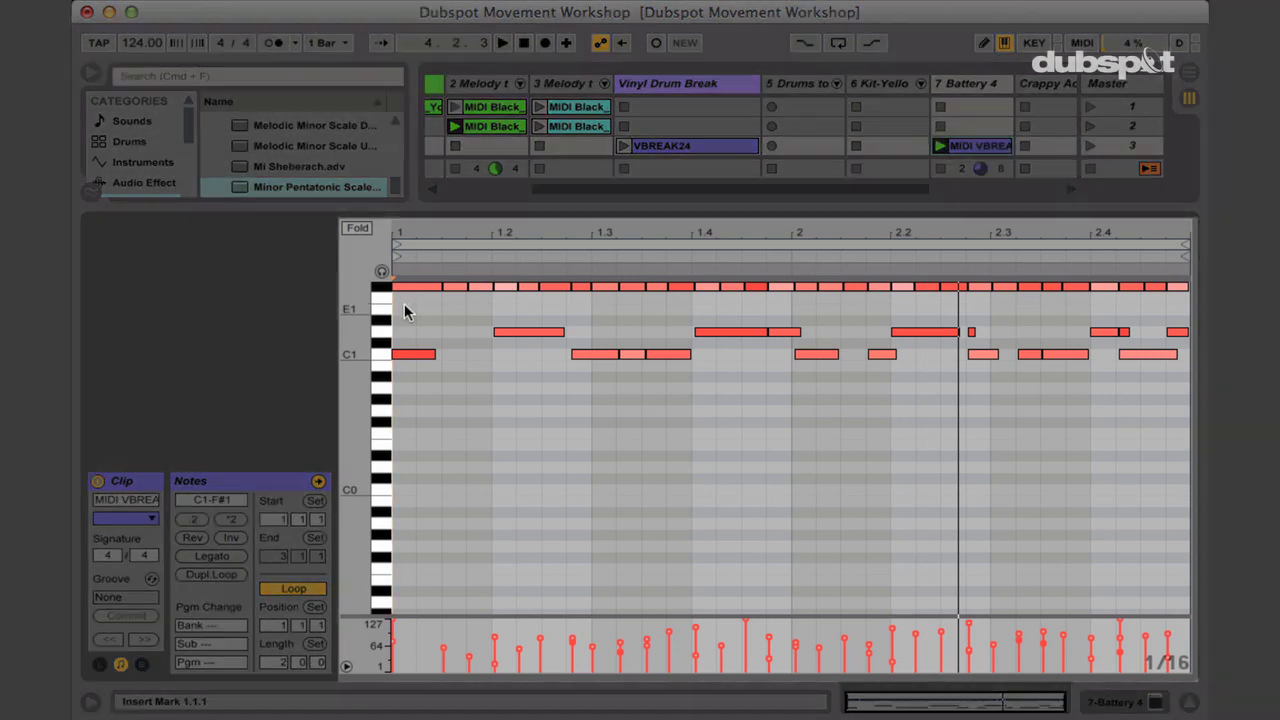
{"action": "left_click_drag", "start_coordinate": [405, 308], "coordinate": [1195, 503]}
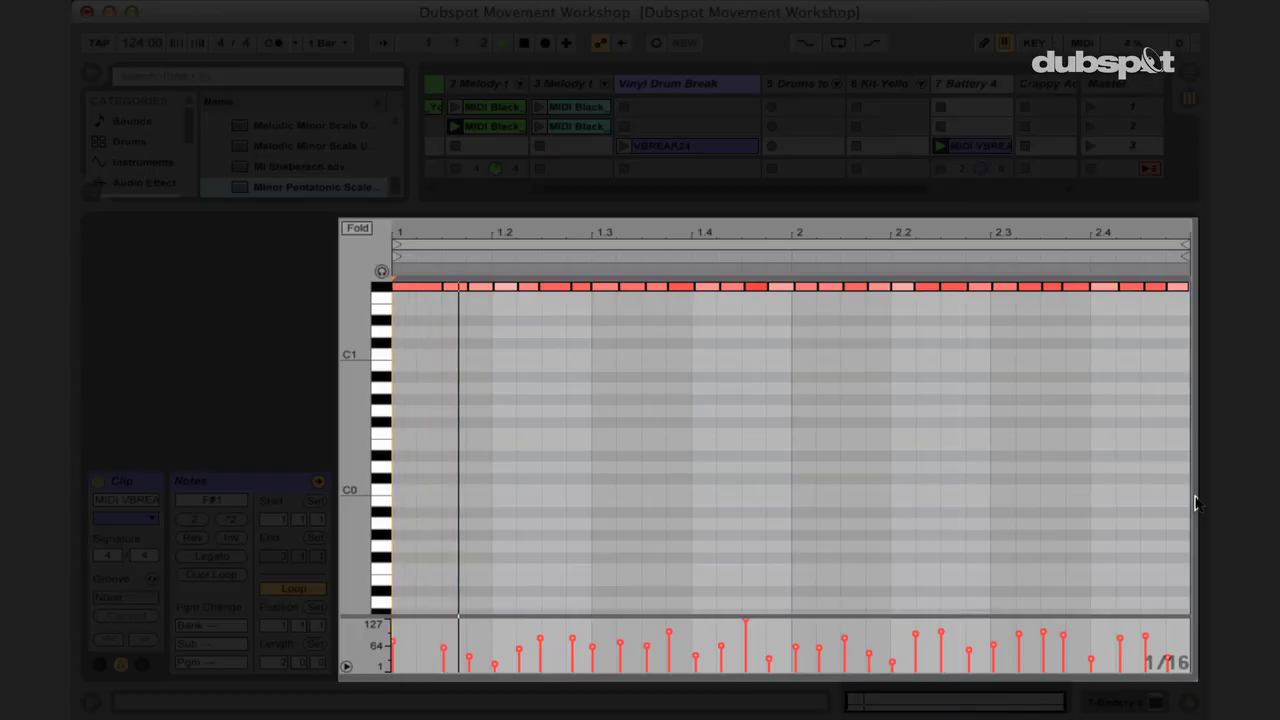
{"action": "scroll", "coordinate": [1024, 495], "scroll_direction": "up", "scroll_amount": 5}
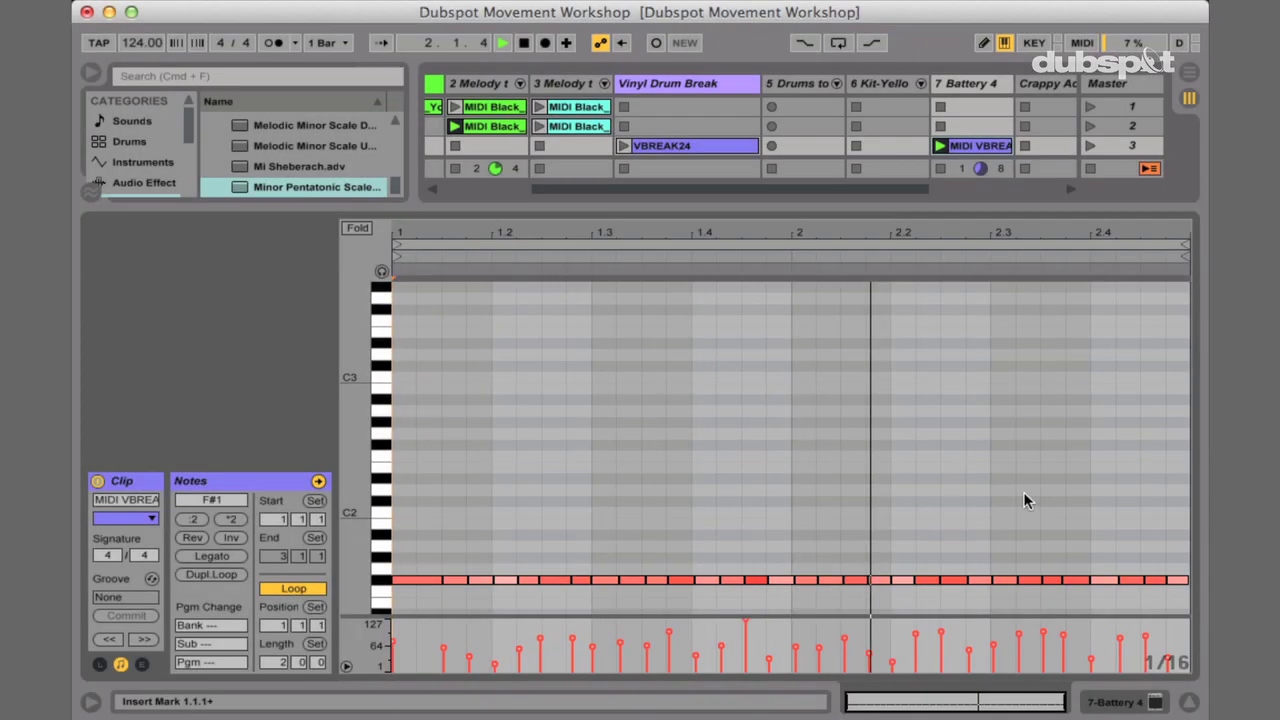
Move the ClosedHH Neon 1 sound onto Battery's cell A7 in place of Shaker Neon 1, and arm the Battery 4 track
{"action": "left_click", "coordinate": [968, 85]}
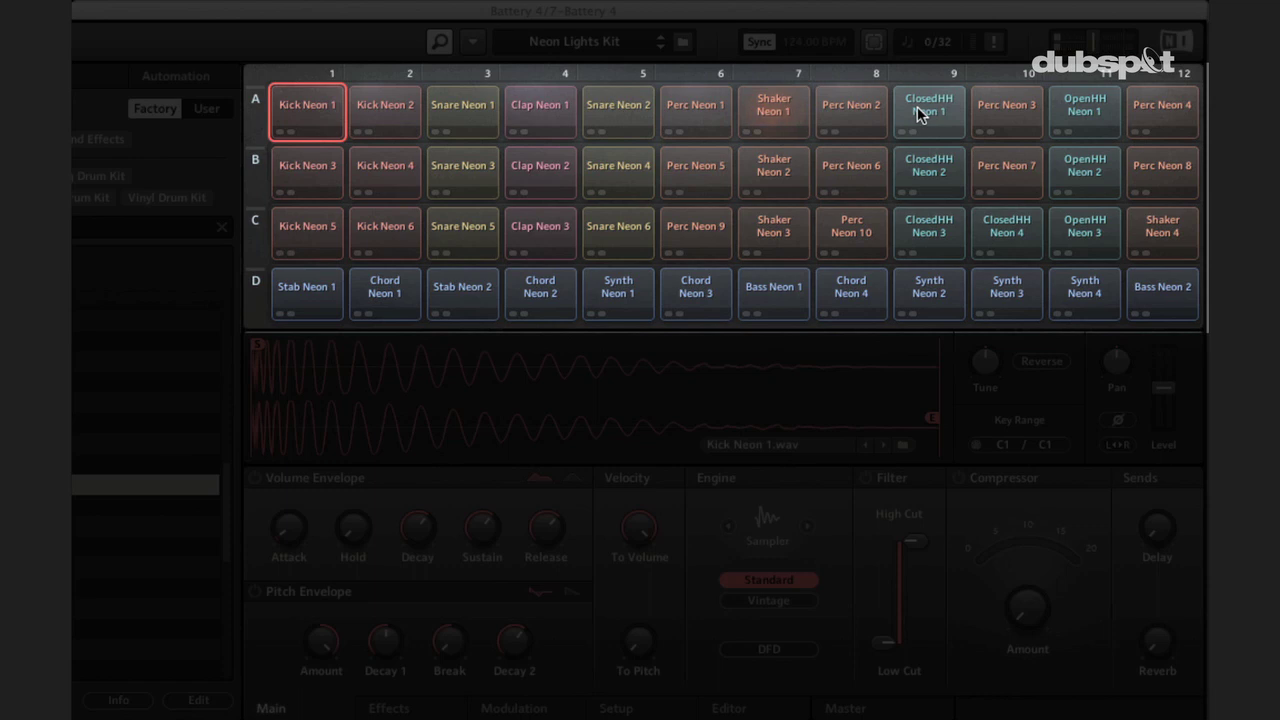
{"action": "left_click_drag", "start_coordinate": [926, 113], "coordinate": [766, 110]}
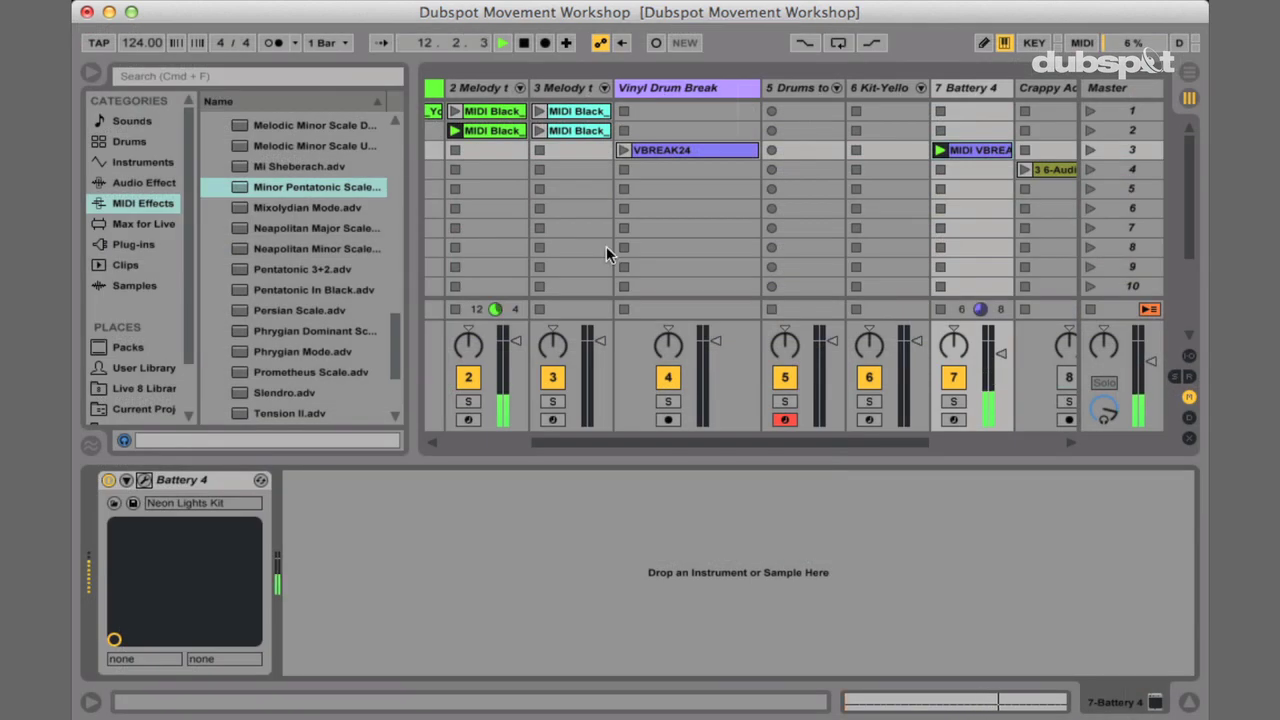
{"action": "left_click", "coordinate": [953, 419]}
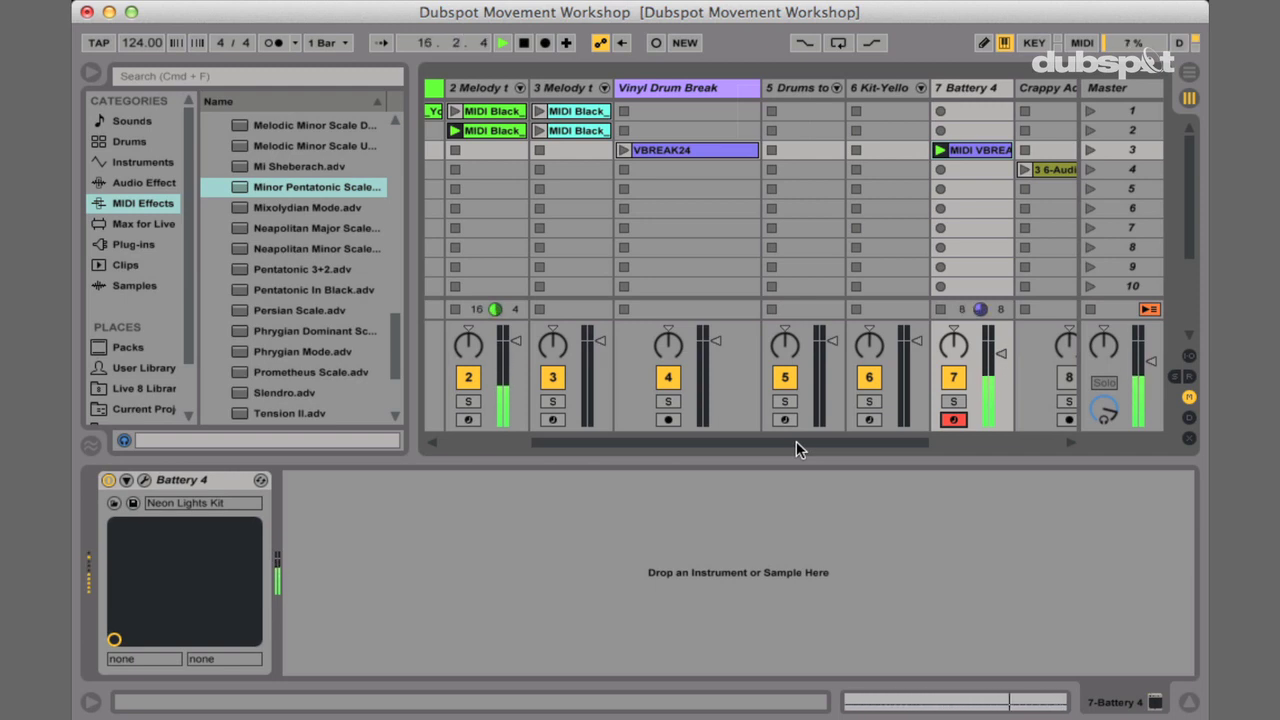
{"action": "key", "text": "space"}
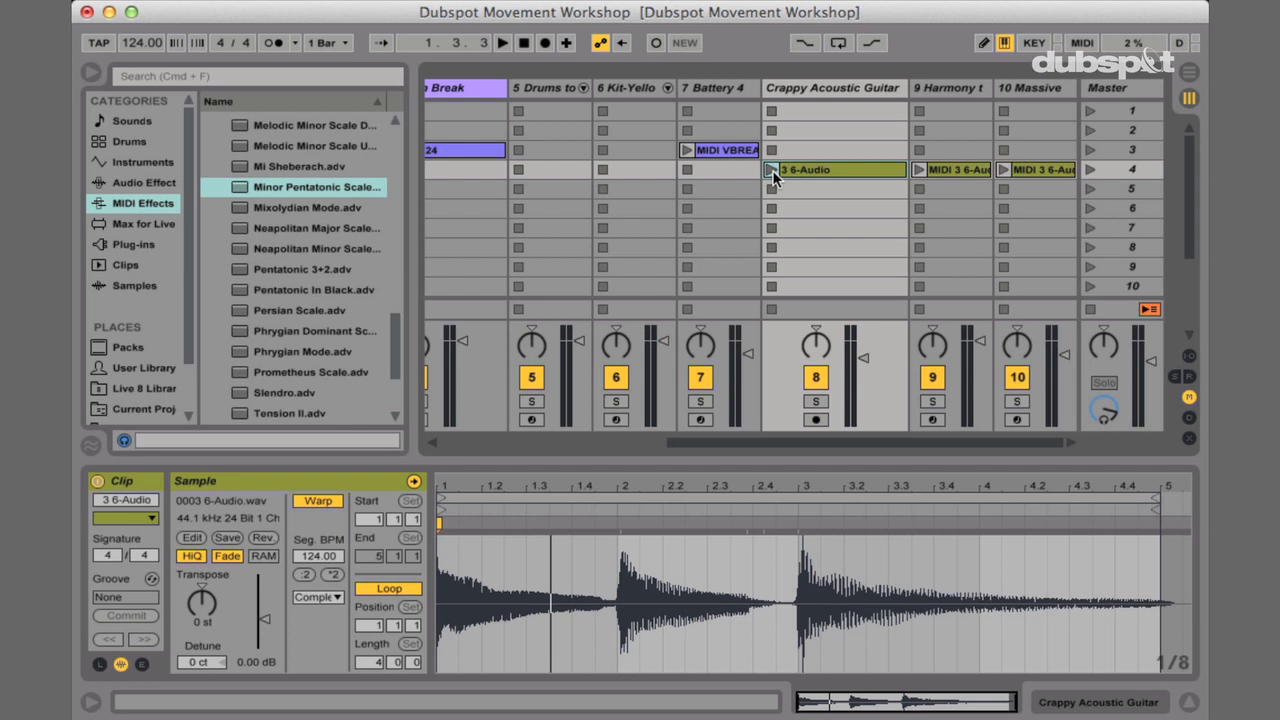
Launch the 3 6-Audio clip on the Crappy Acoustic Guitar track and convert its harmony to a new MIDI track
{"action": "left_click", "coordinate": [773, 172]}
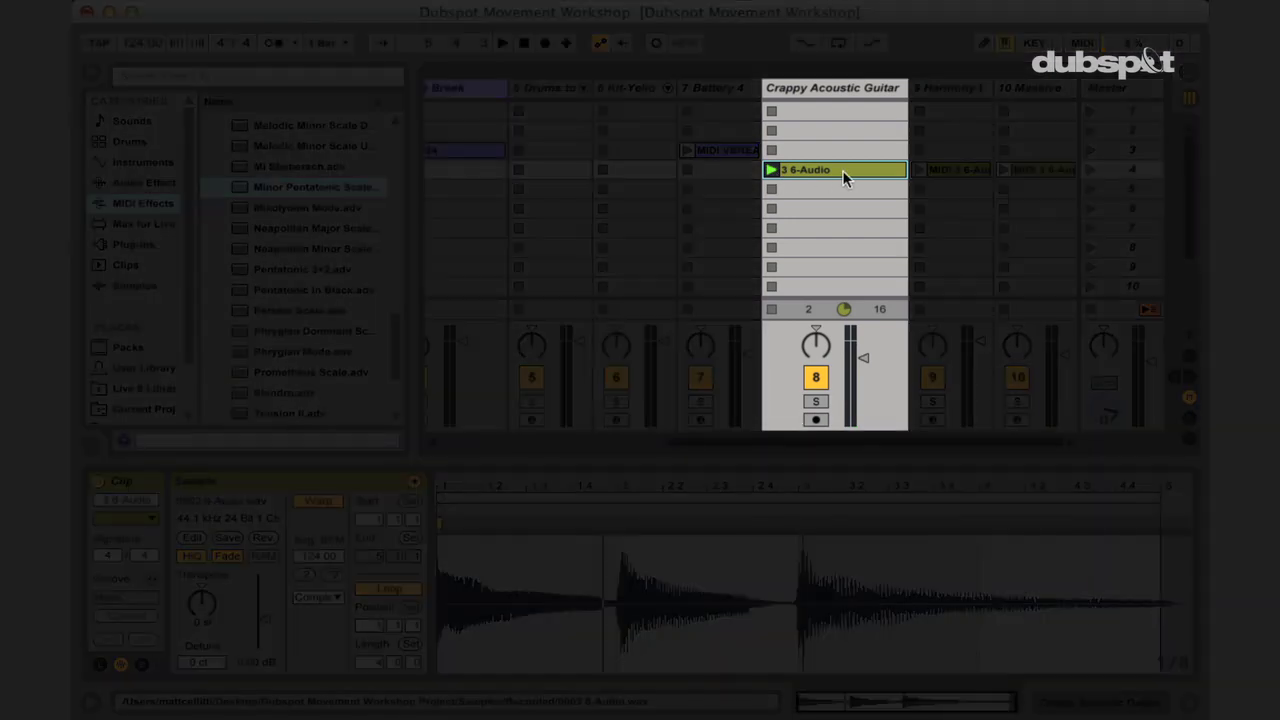
{"action": "right_click", "coordinate": [842, 170]}
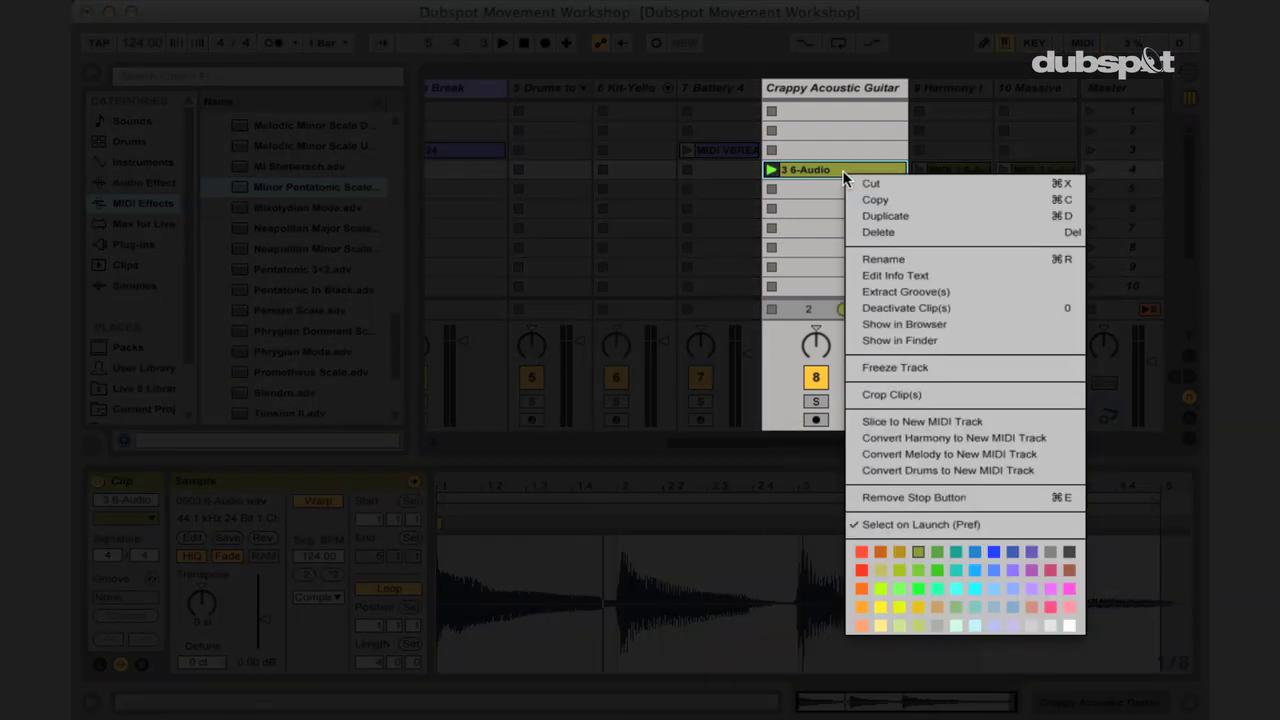
{"action": "left_click", "coordinate": [916, 437]}
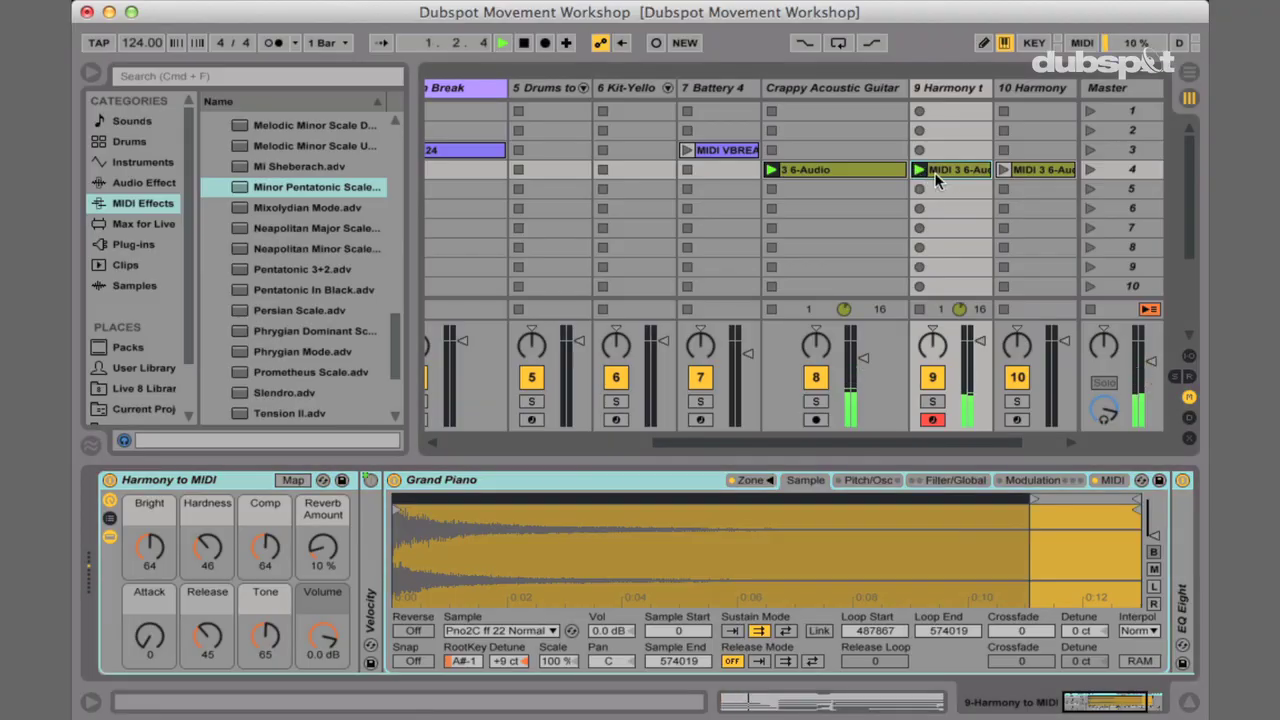
Open the newly converted harmony clip on track 9 and enlarge the note editor to examine its chord notes
{"action": "double_click", "coordinate": [946, 172]}
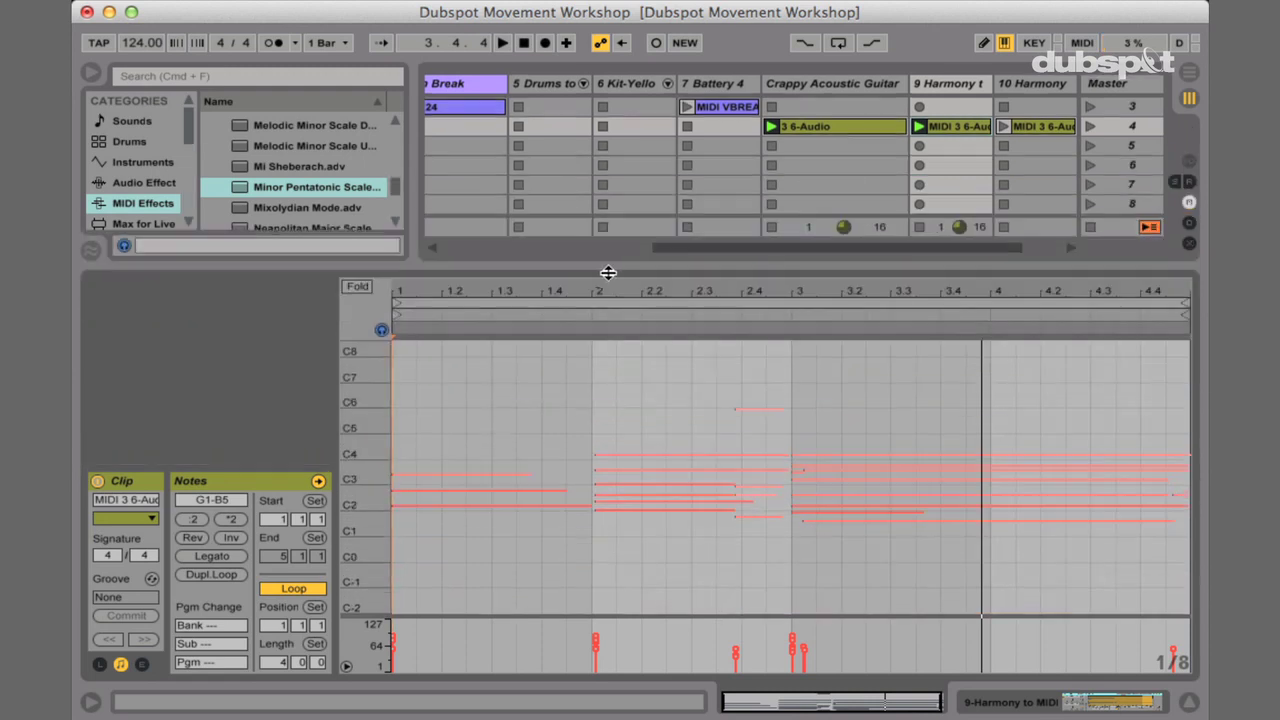
{"action": "left_click_drag", "start_coordinate": [608, 272], "coordinate": [606, 251]}
{"action": "mouse_move", "coordinate": [357, 486]}
{"action": "left_mouse_down"}
{"action": "mouse_move", "coordinate": [390, 486]}
{"action": "mouse_move", "coordinate": [358, 484]}
{"action": "left_mouse_up"}
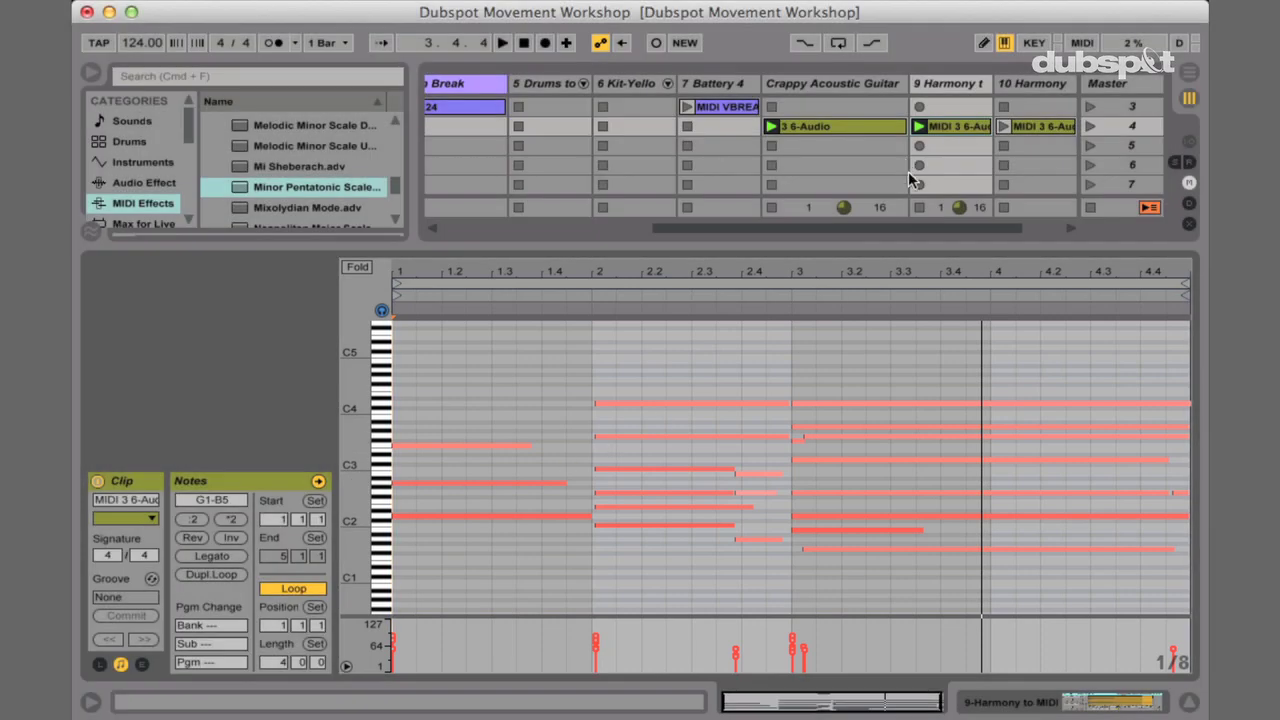
Stop the harmony clip on track 9 and examine the notes of the clip on track 10 for comparison
{"action": "left_click", "coordinate": [920, 207]}
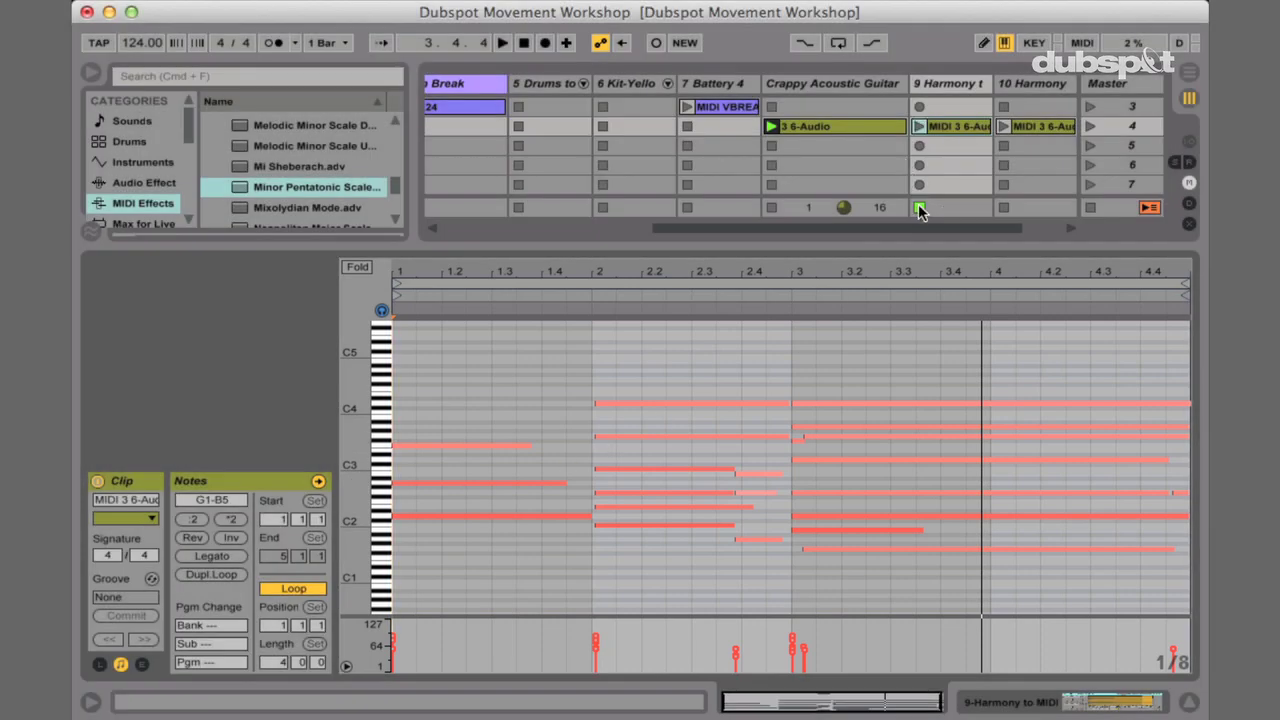
{"action": "left_click", "coordinate": [1030, 127]}
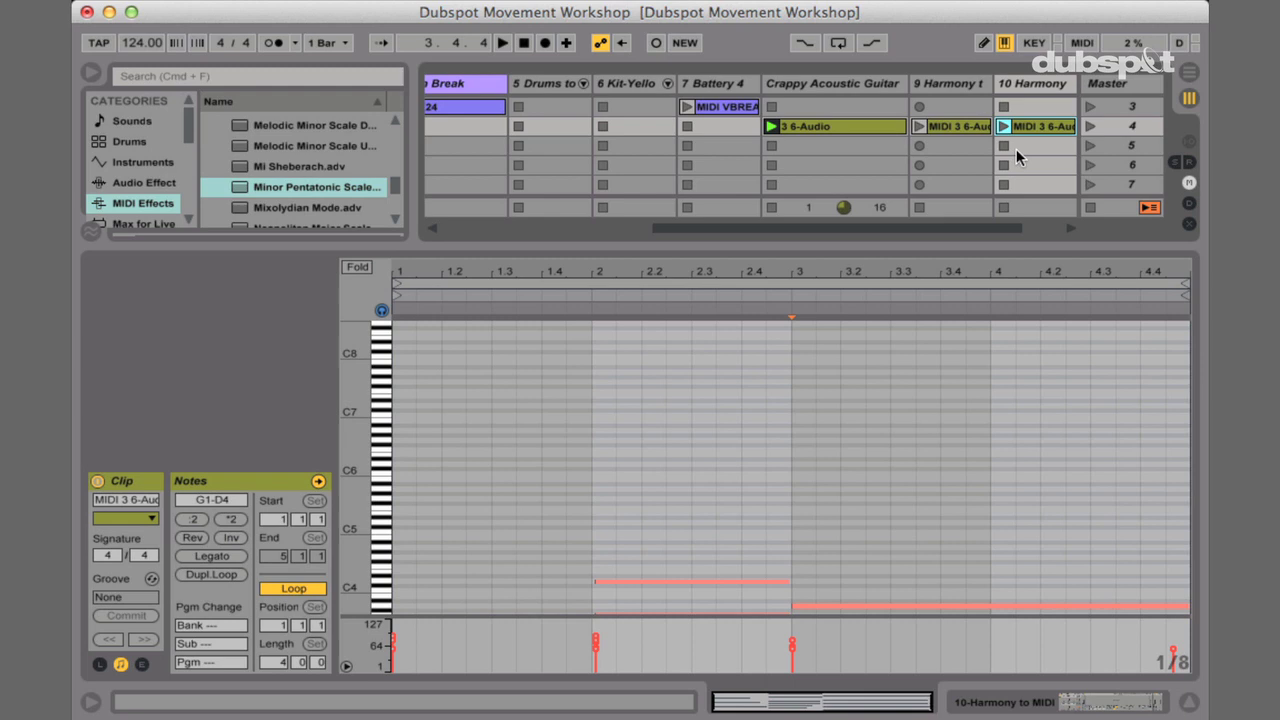
{"action": "scroll", "coordinate": [916, 393], "scroll_direction": "down", "scroll_amount": 5}
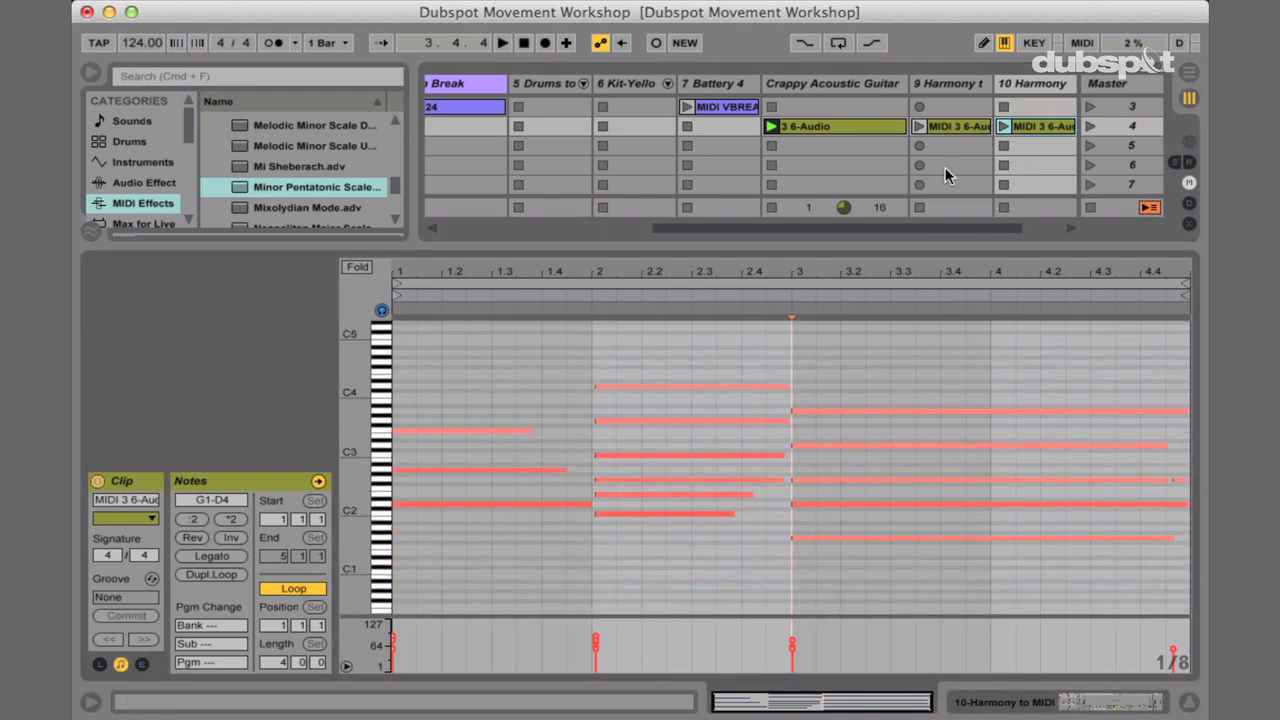
Play and stop the harmony clip on track 10, then launch the clip on track 11 Massive and examine its notes
{"action": "left_click", "coordinate": [921, 127]}
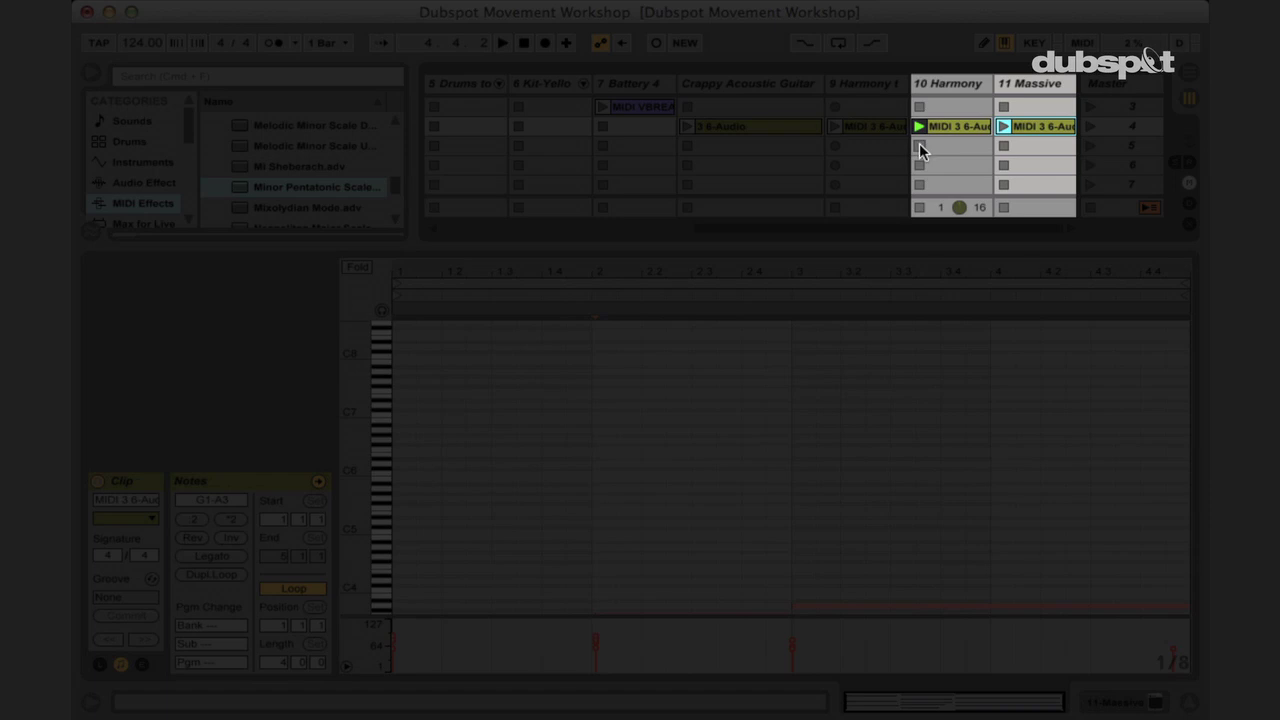
{"action": "left_click", "coordinate": [919, 146]}
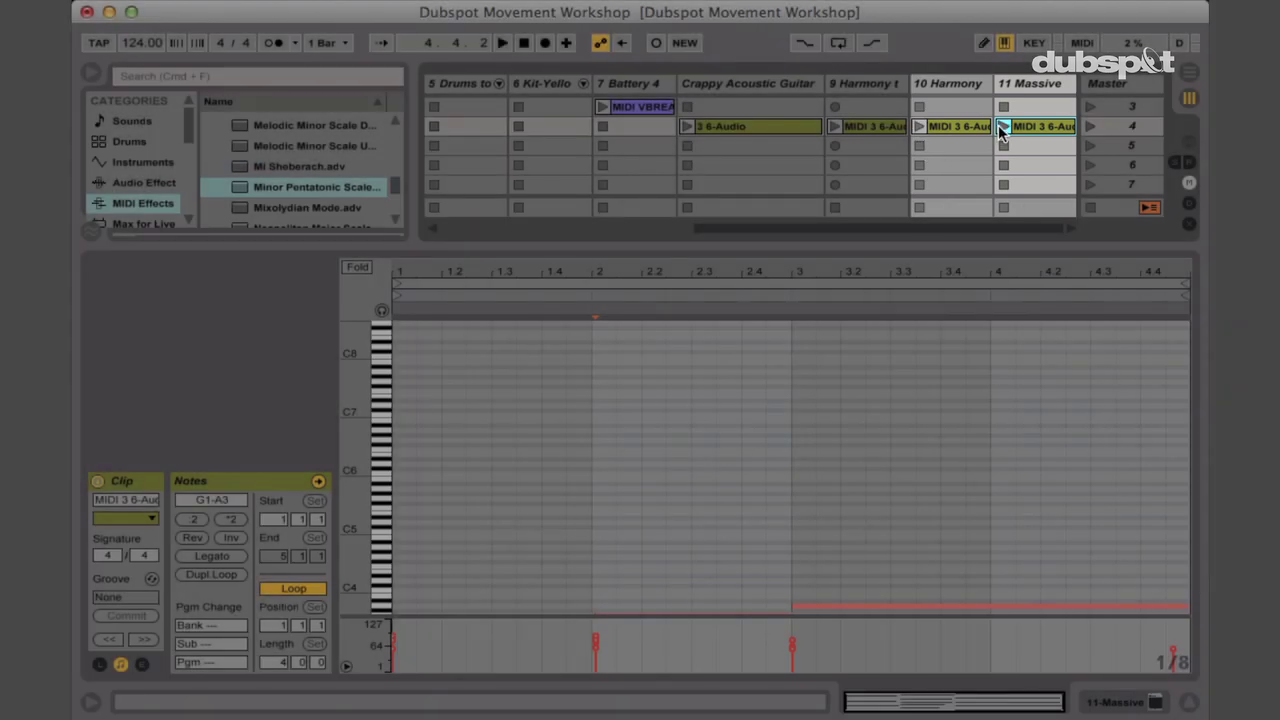
{"action": "left_click", "coordinate": [1001, 126]}
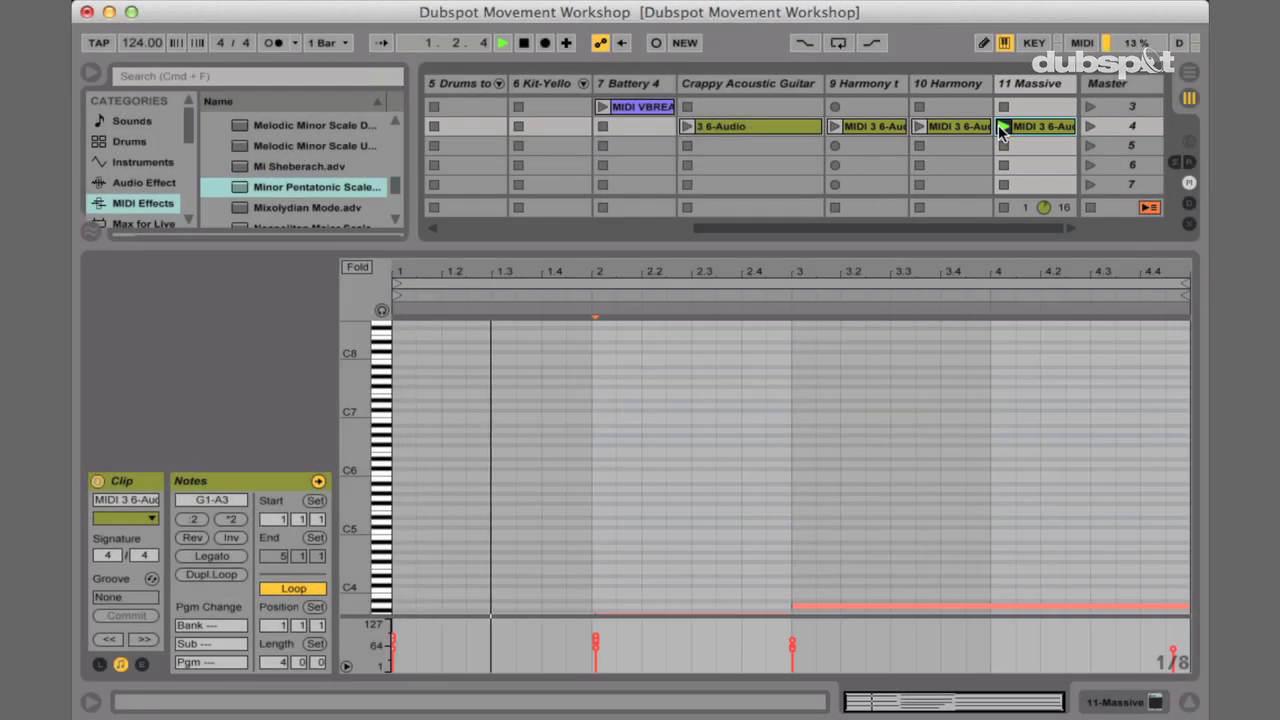
{"action": "scroll", "coordinate": [996, 420], "scroll_direction": "down", "scroll_amount": 10}
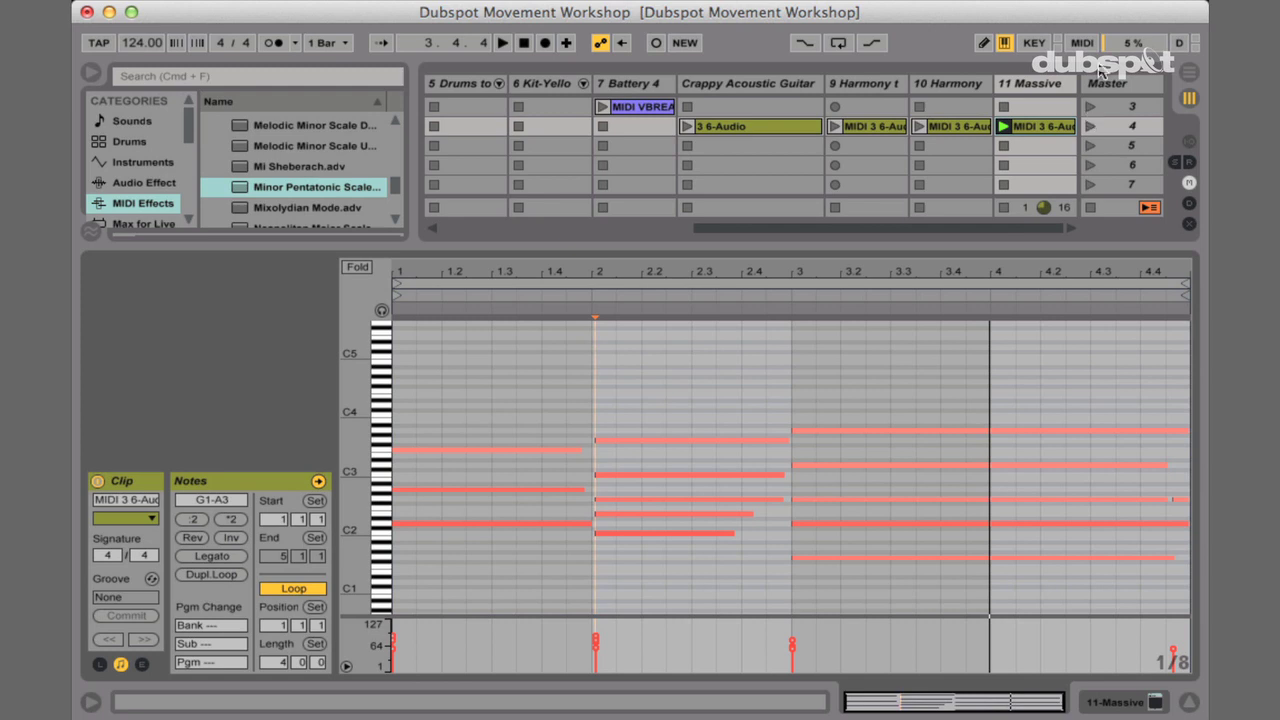
Open the Massive synth on track 11, view its 8 Step stepper, and show the 7 Perf performer with curve selection
{"action": "double_click", "coordinate": [1052, 88]}
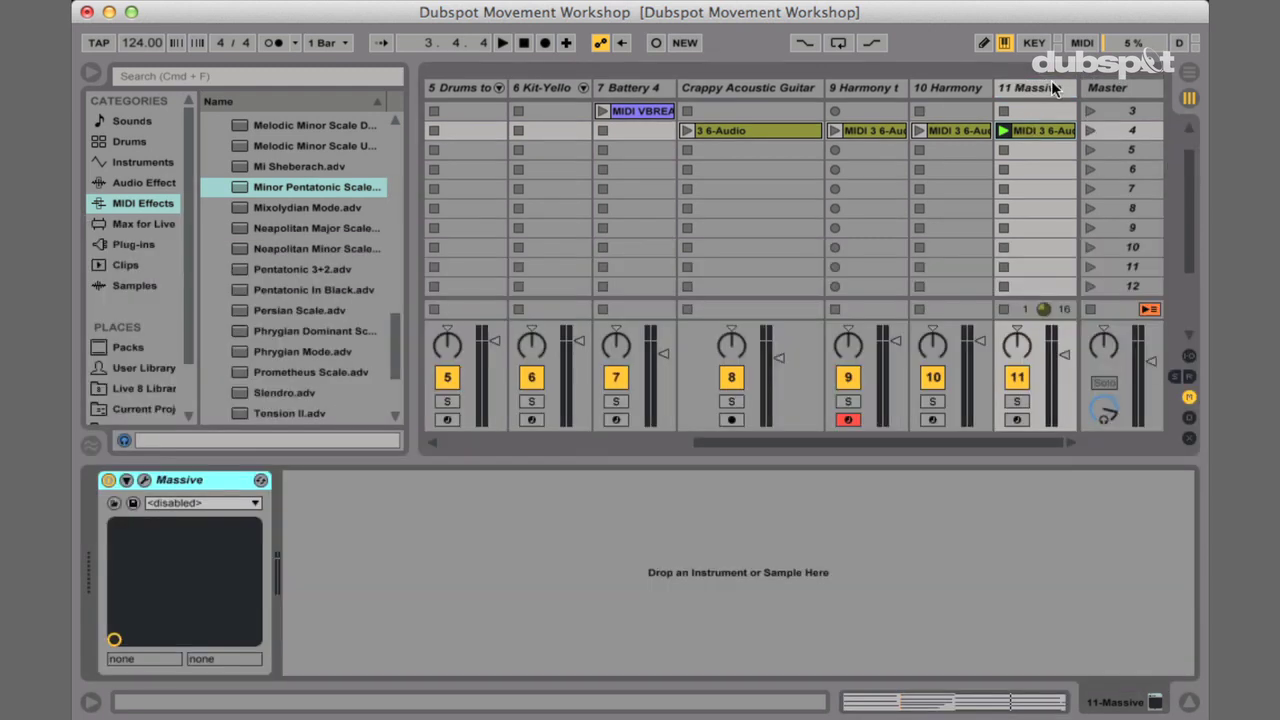
{"action": "left_click", "coordinate": [145, 481]}
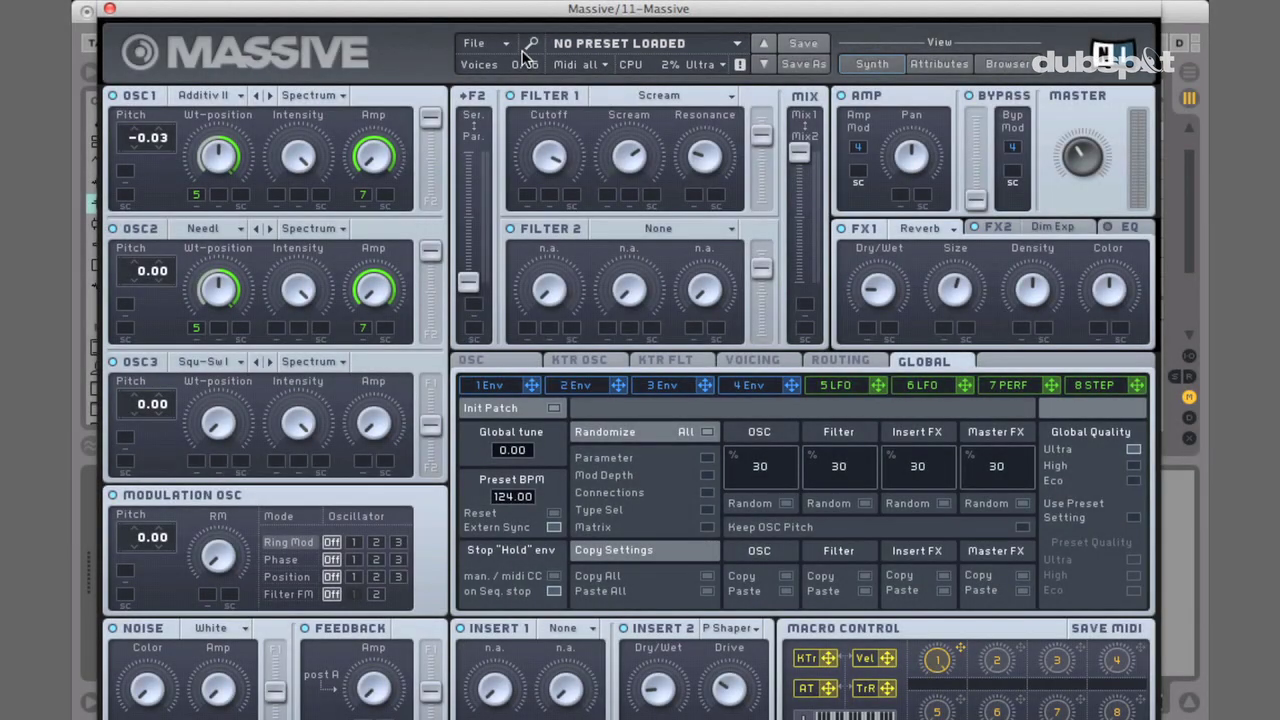
{"action": "left_click", "coordinate": [1095, 388]}
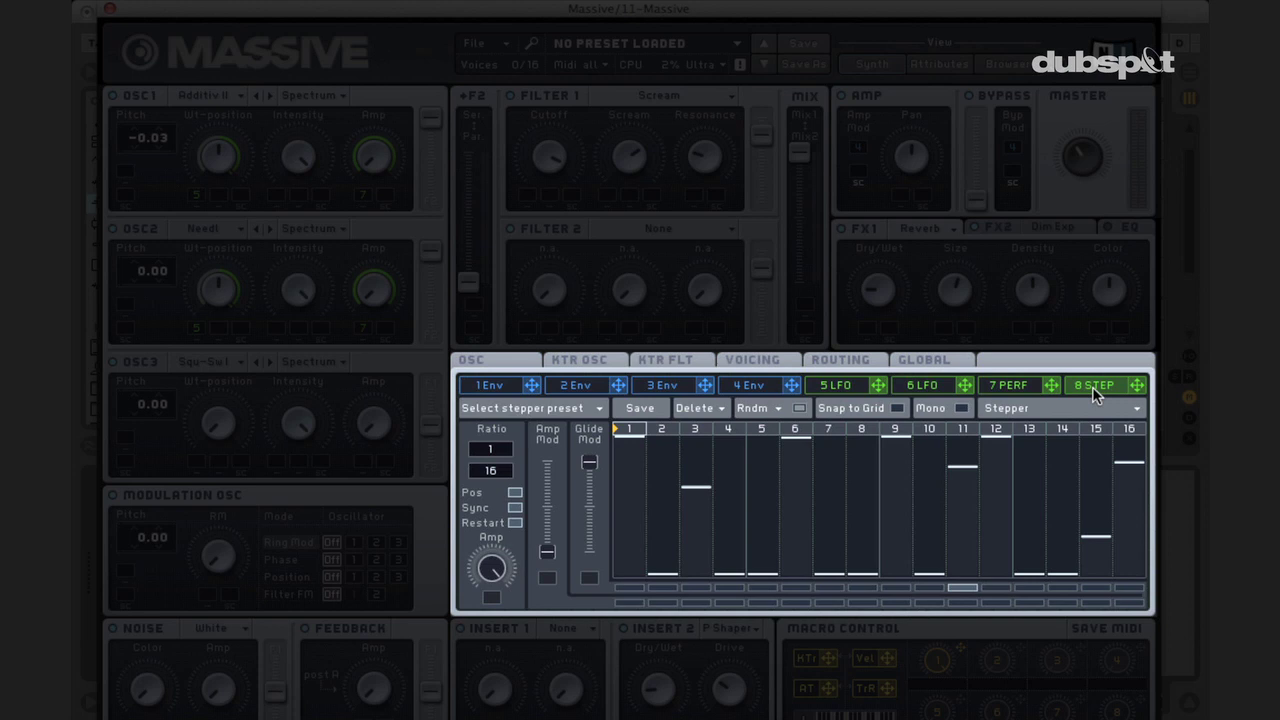
{"action": "left_click", "coordinate": [1016, 386]}
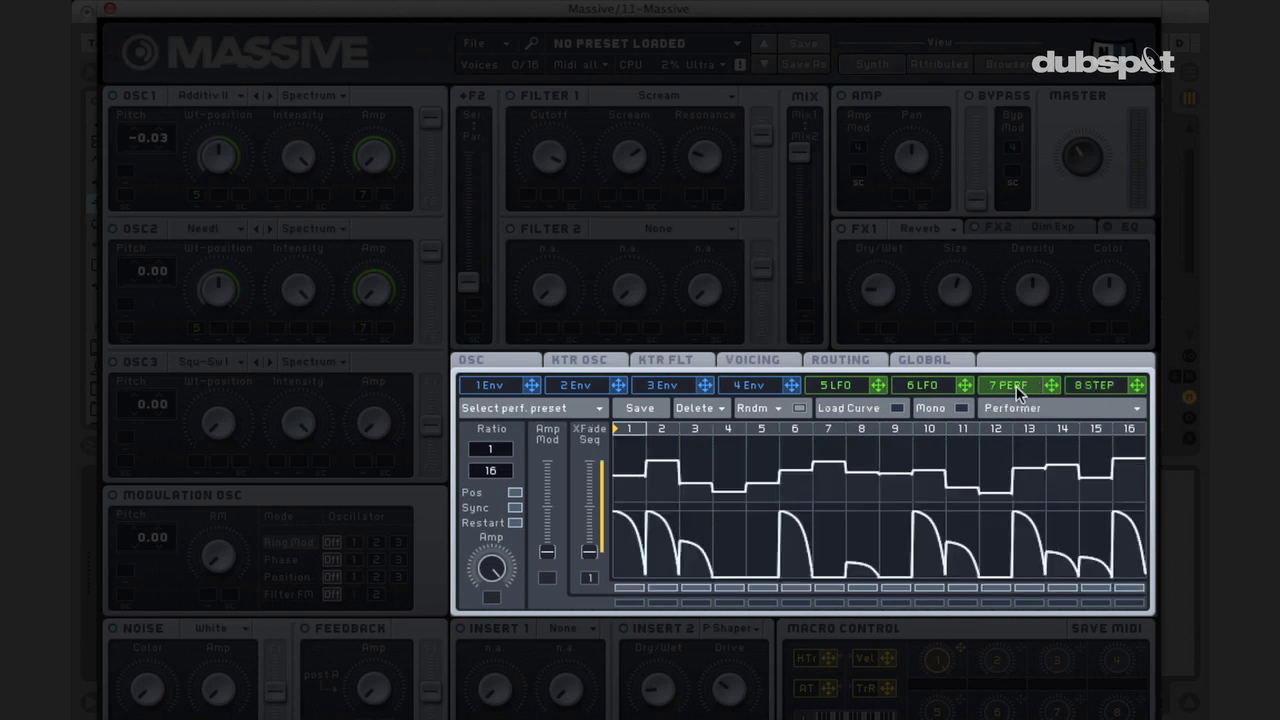
{"action": "mouse_move", "coordinate": [882, 448]}
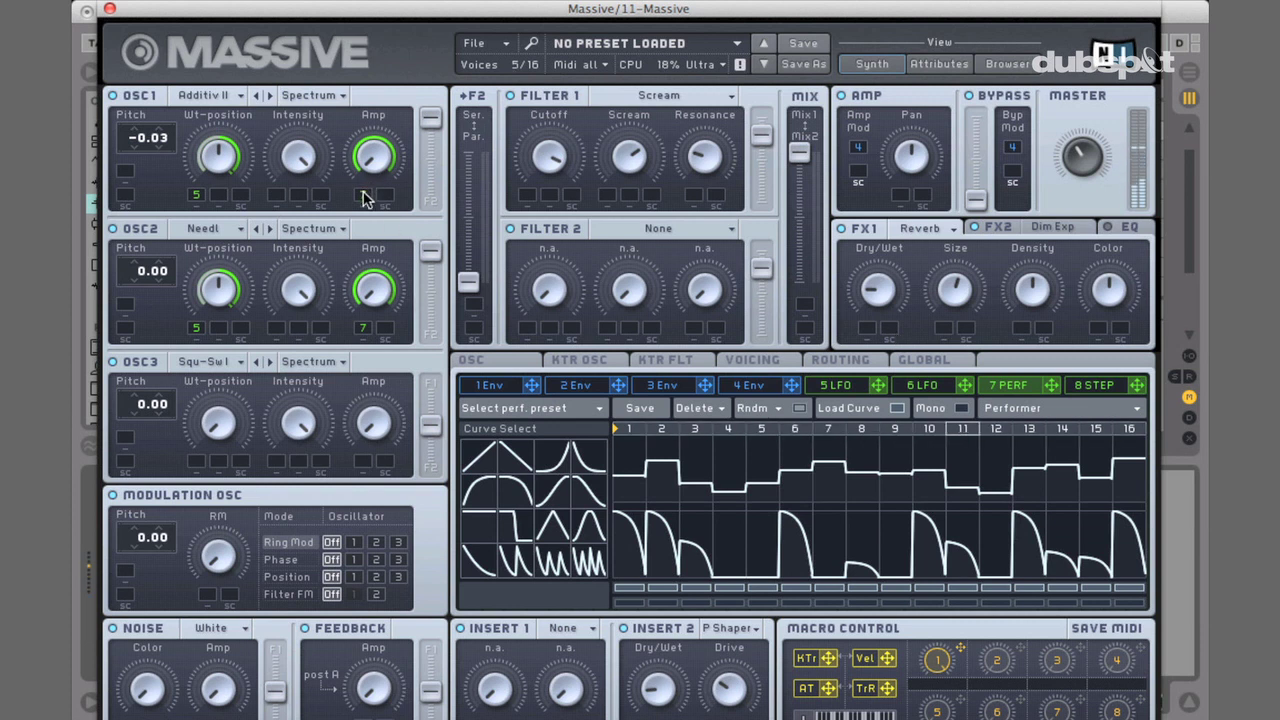
Reduce the performer's modulation of the OSC1 Amp to almost nothing for comparison and restore it to full
{"action": "left_click_drag", "start_coordinate": [363, 197], "coordinate": [363, 470]}
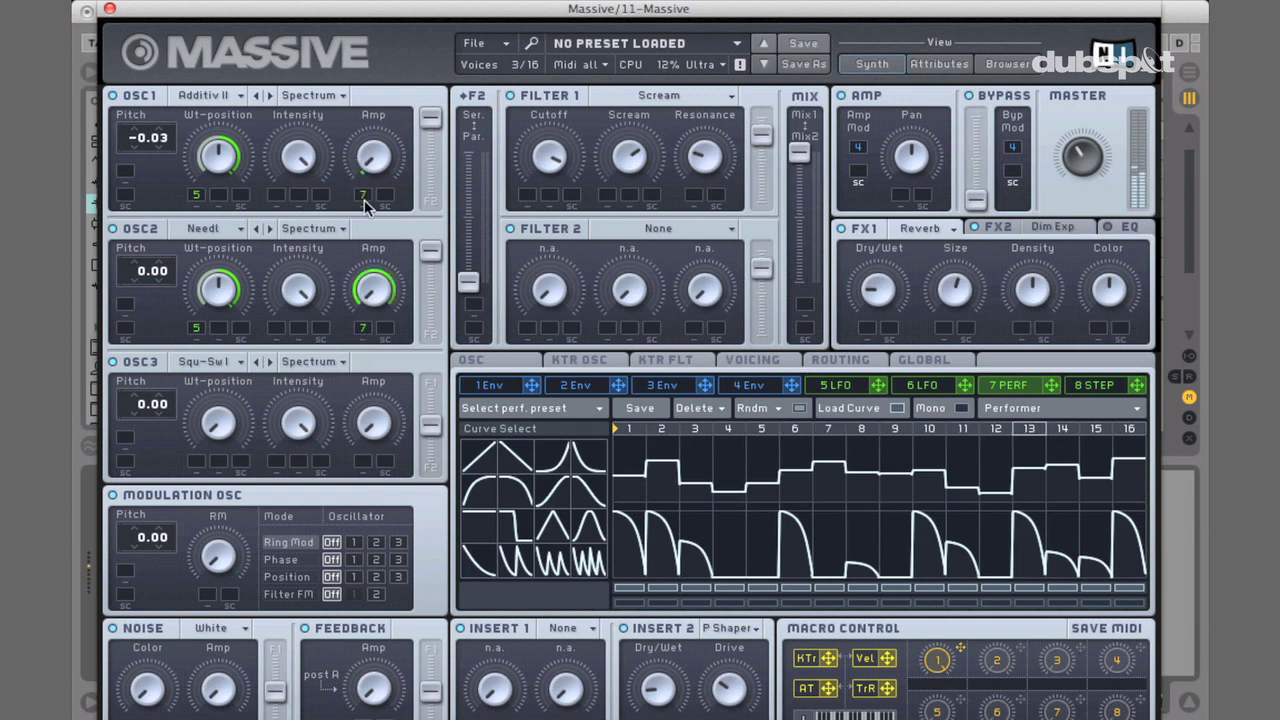
{"action": "left_click_drag", "start_coordinate": [365, 203], "coordinate": [365, 110]}
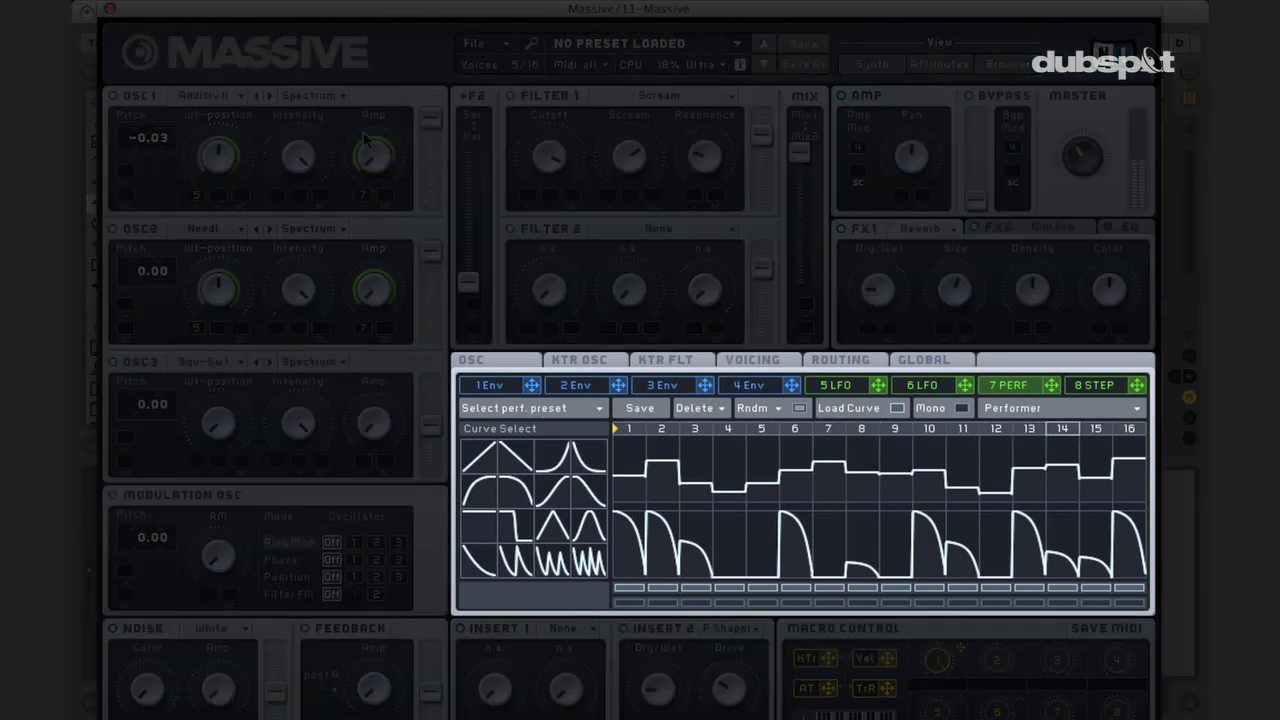
Reshape the performer's upper row with rising curves on steps 7 to 9, a multi-peak curve on step 11 and step 12 at minimum
{"action": "mouse_move", "coordinate": [885, 455]}
{"action": "left_mouse_down"}
{"action": "mouse_move", "coordinate": [937, 543]}
{"action": "mouse_move", "coordinate": [963, 429]}
{"action": "mouse_move", "coordinate": [1009, 517]}
{"action": "mouse_move", "coordinate": [1067, 434]}
{"action": "mouse_move", "coordinate": [1076, 480]}
{"action": "left_mouse_up"}
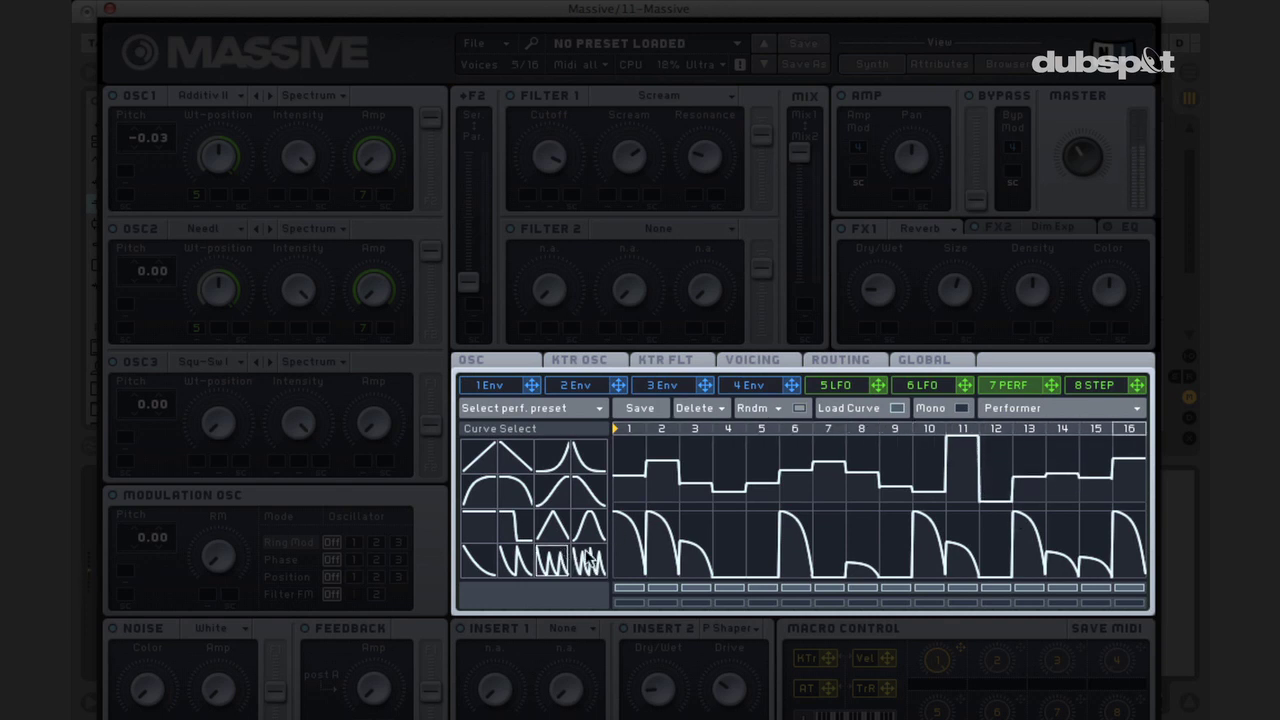
{"action": "left_click", "coordinate": [960, 488]}
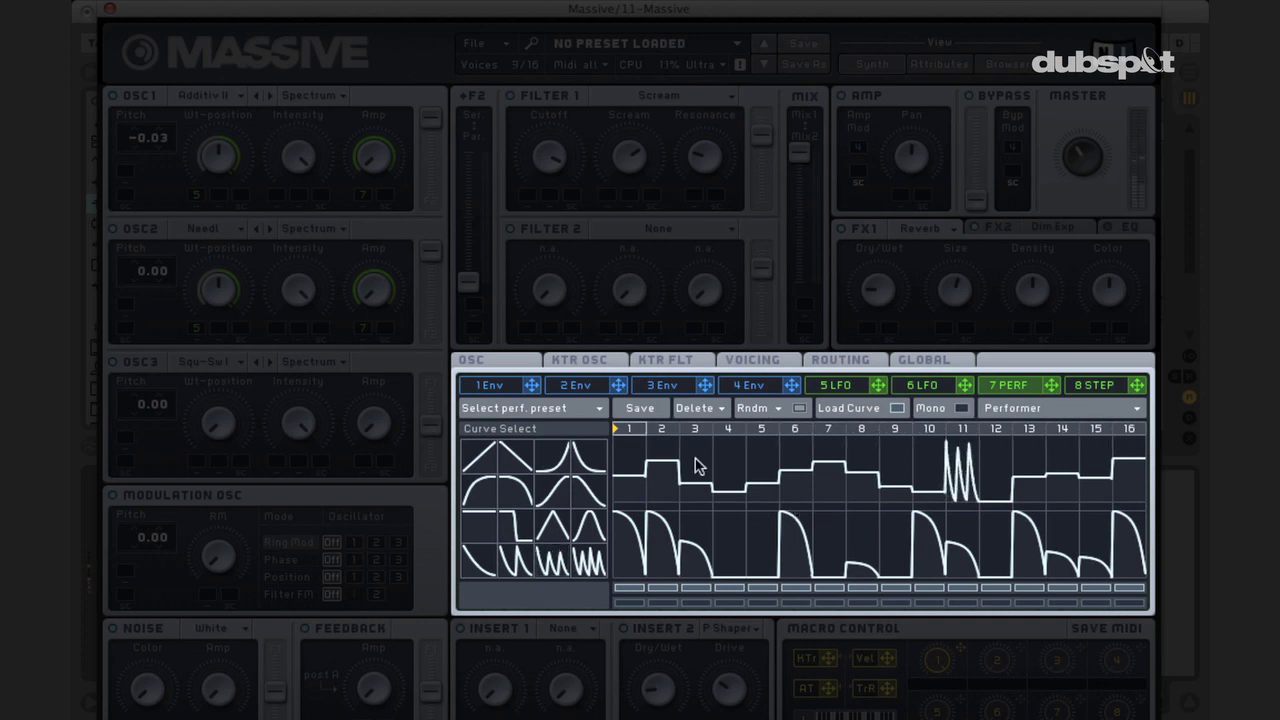
{"action": "left_click_drag", "start_coordinate": [825, 482], "coordinate": [895, 466]}
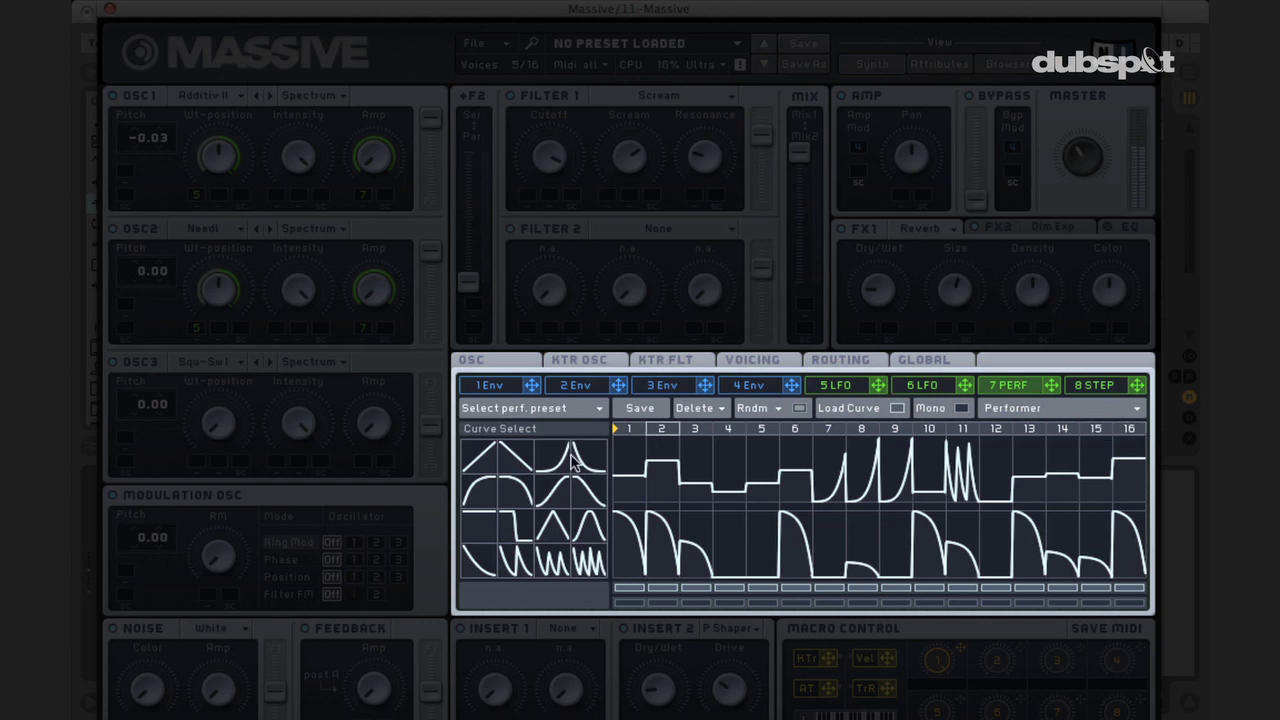